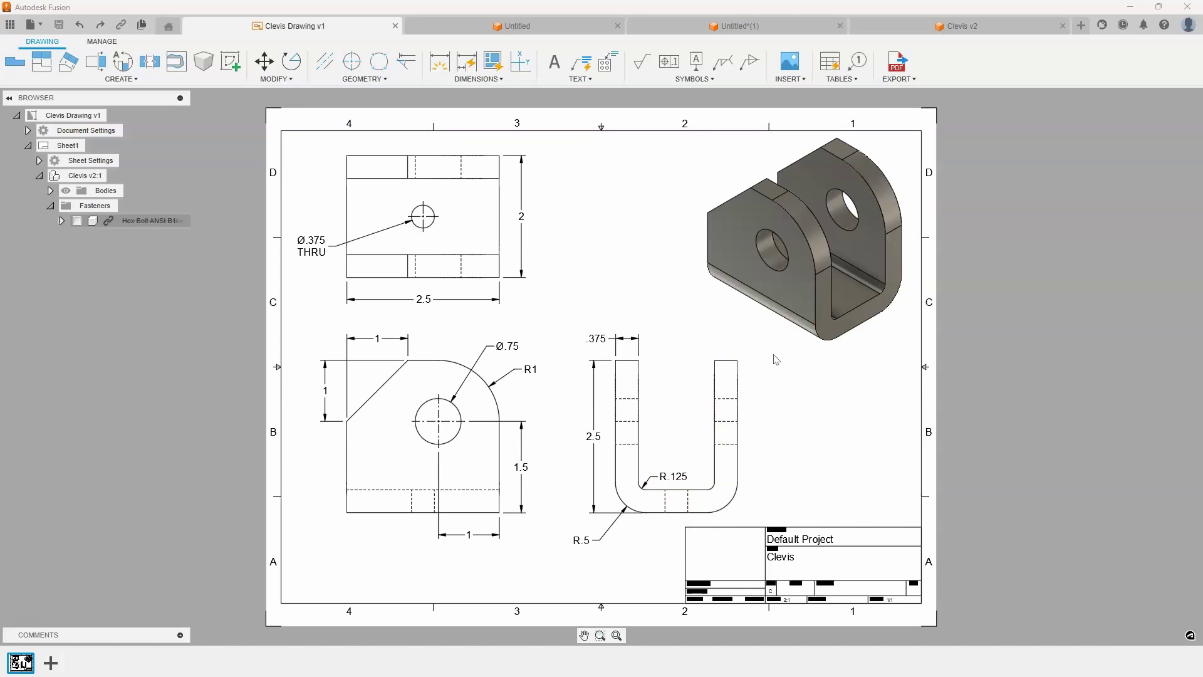
In the Untitled design, create a 2.5 × 2 in box from the origin with 2.5 in height.
click(541, 27)
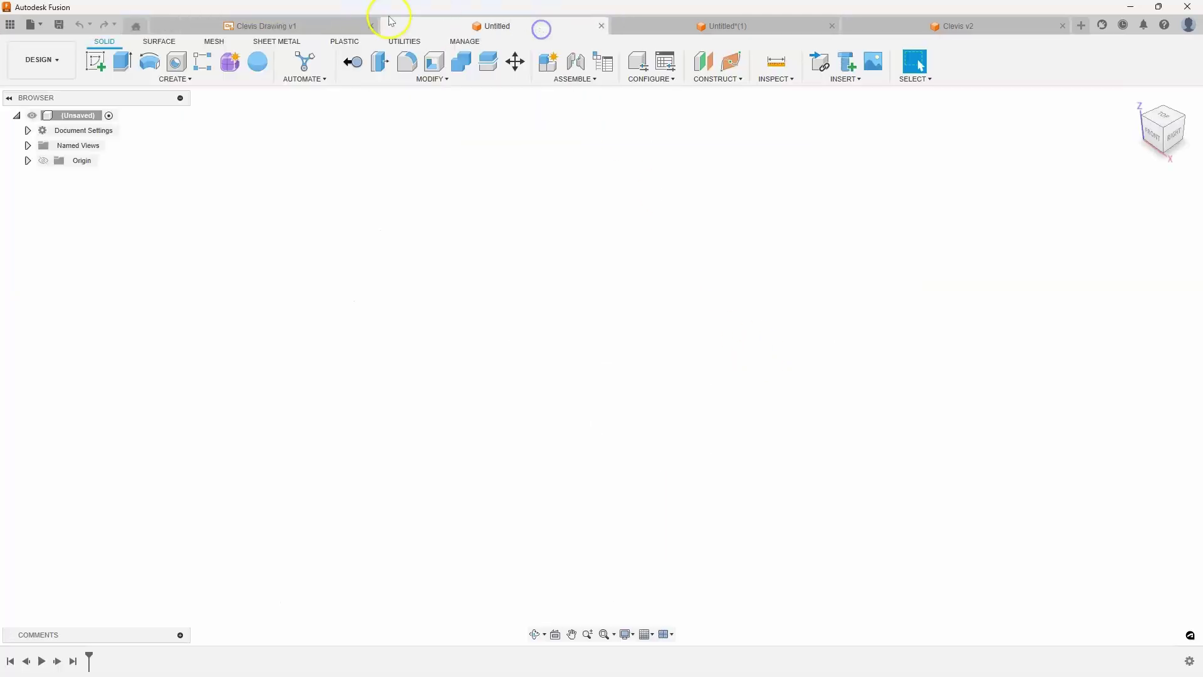
click(175, 79)
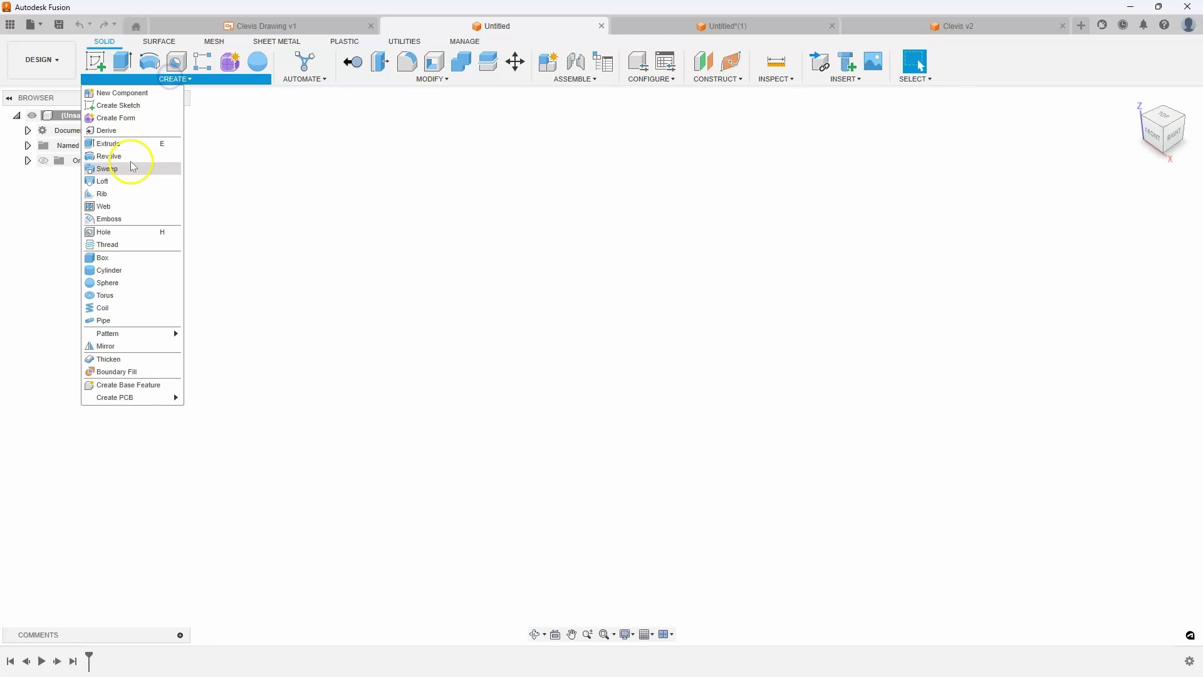
click(125, 257)
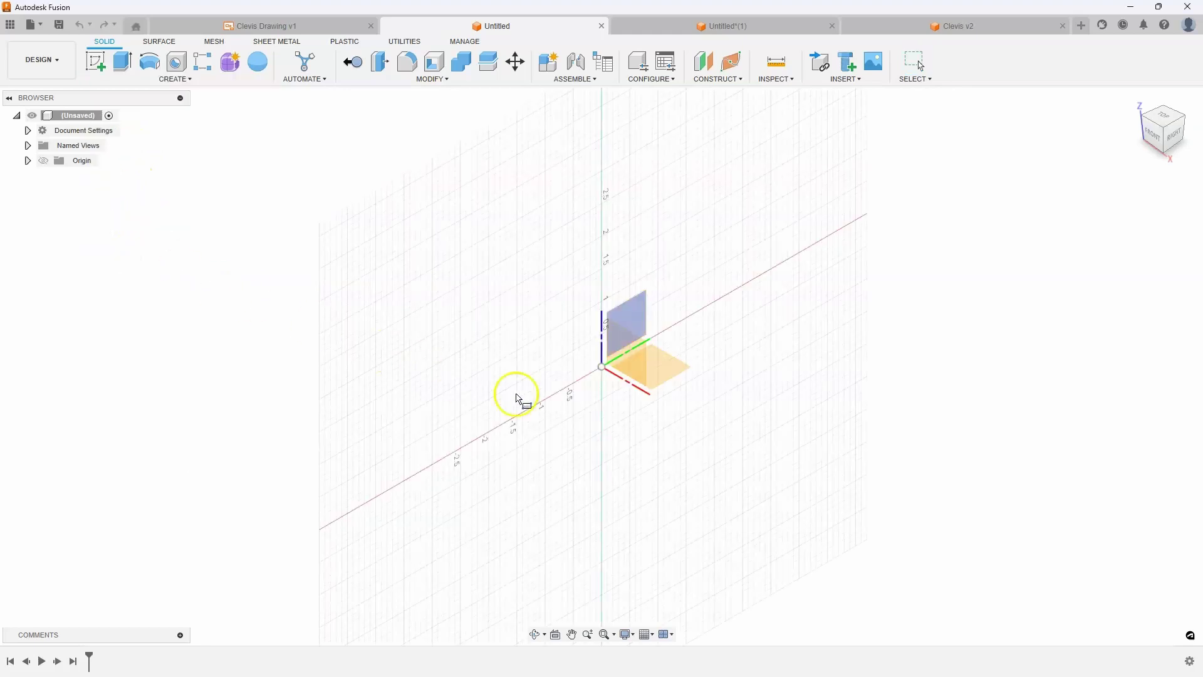
click(668, 381)
click(603, 369)
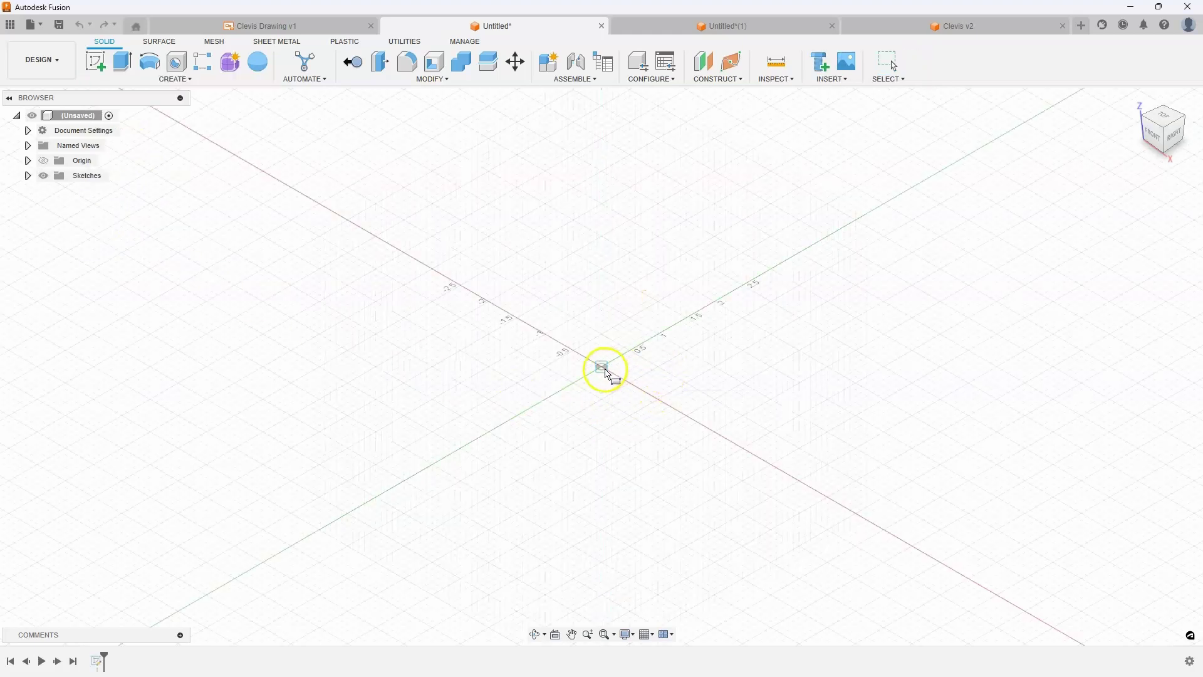
drag(671, 379, 886, 401)
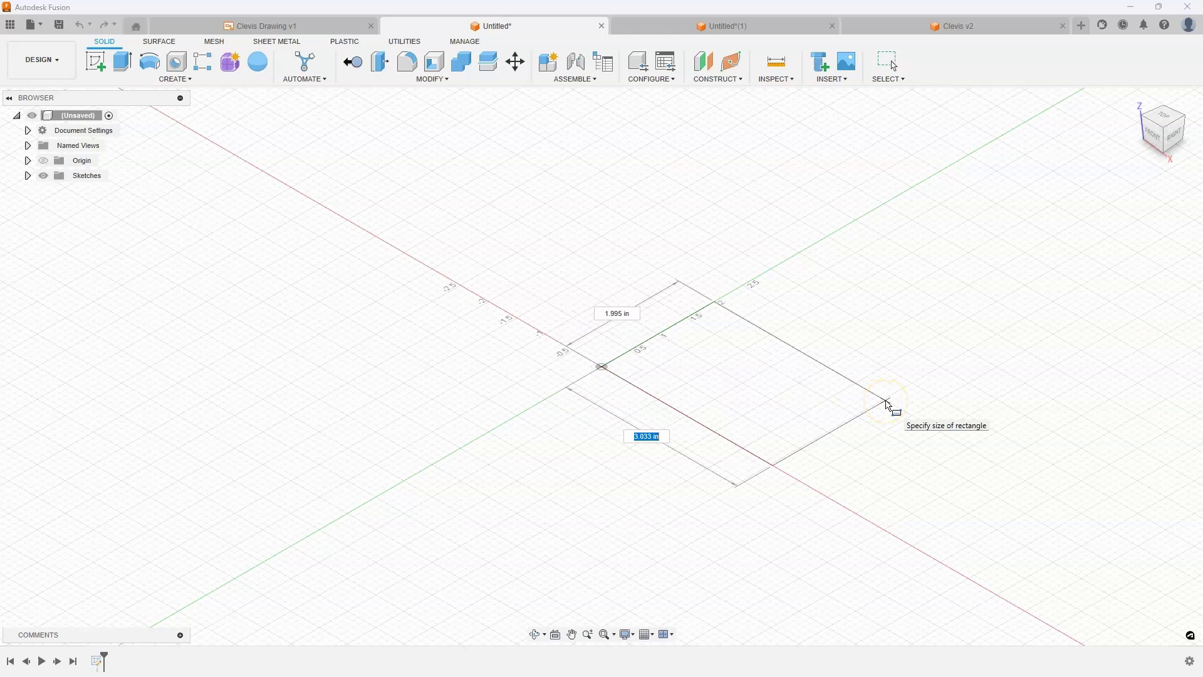
text(2)
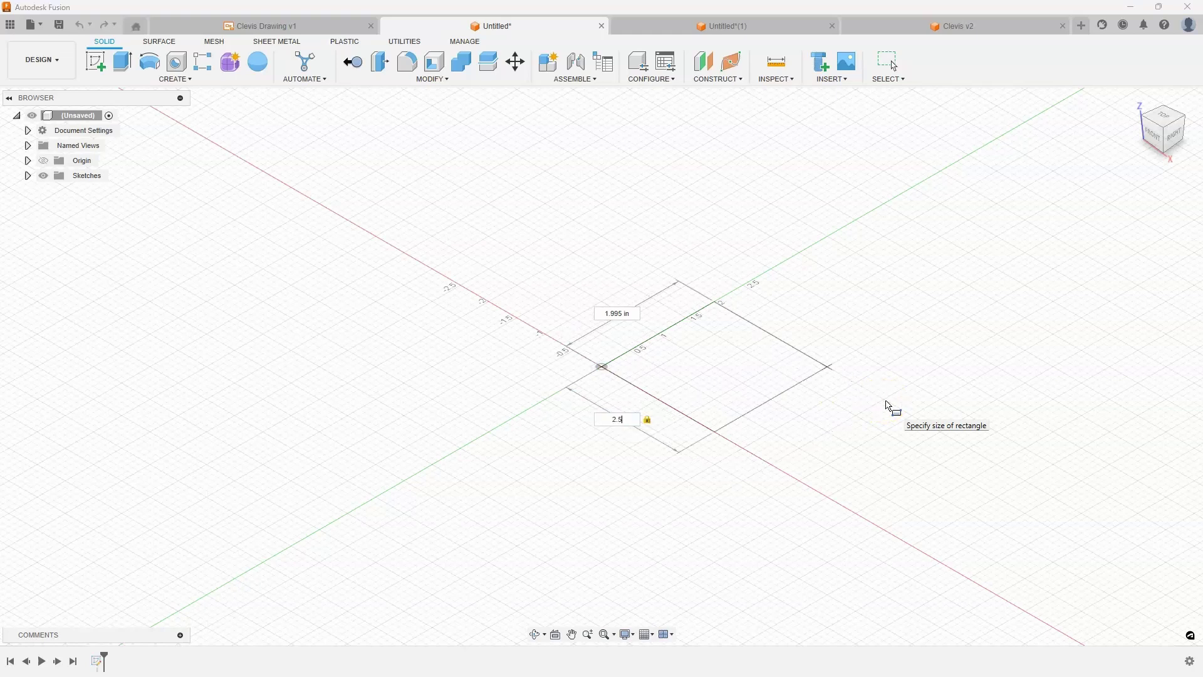
text(.5)
key(Tab)
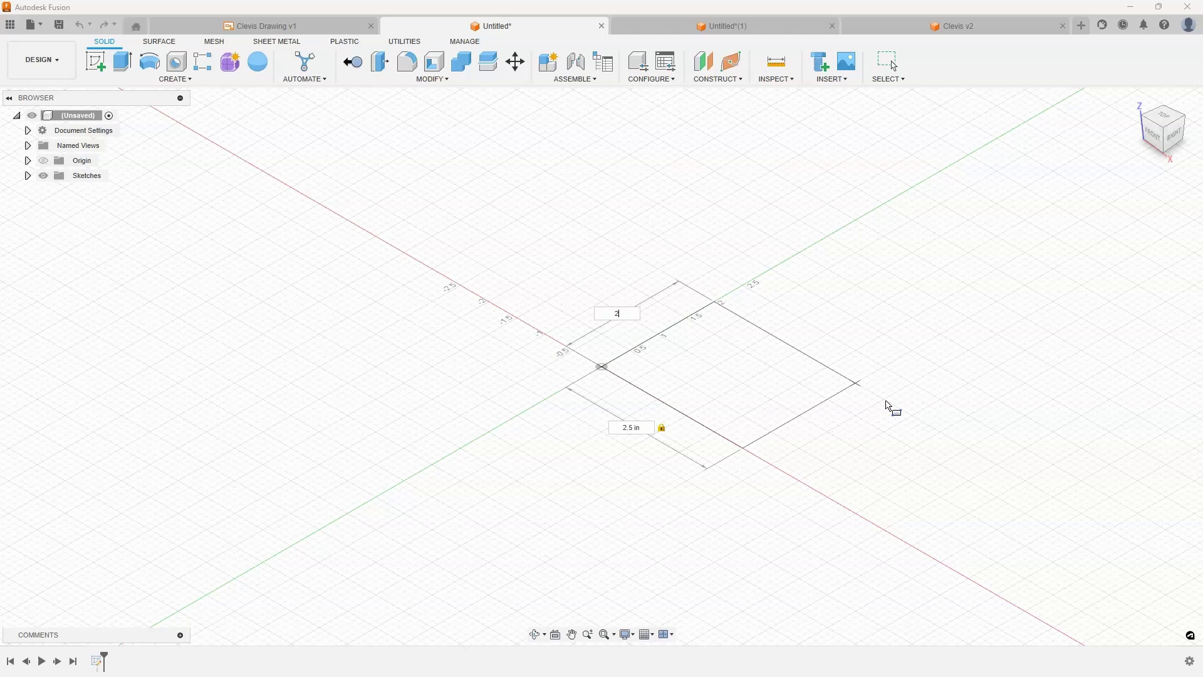
key(Return)
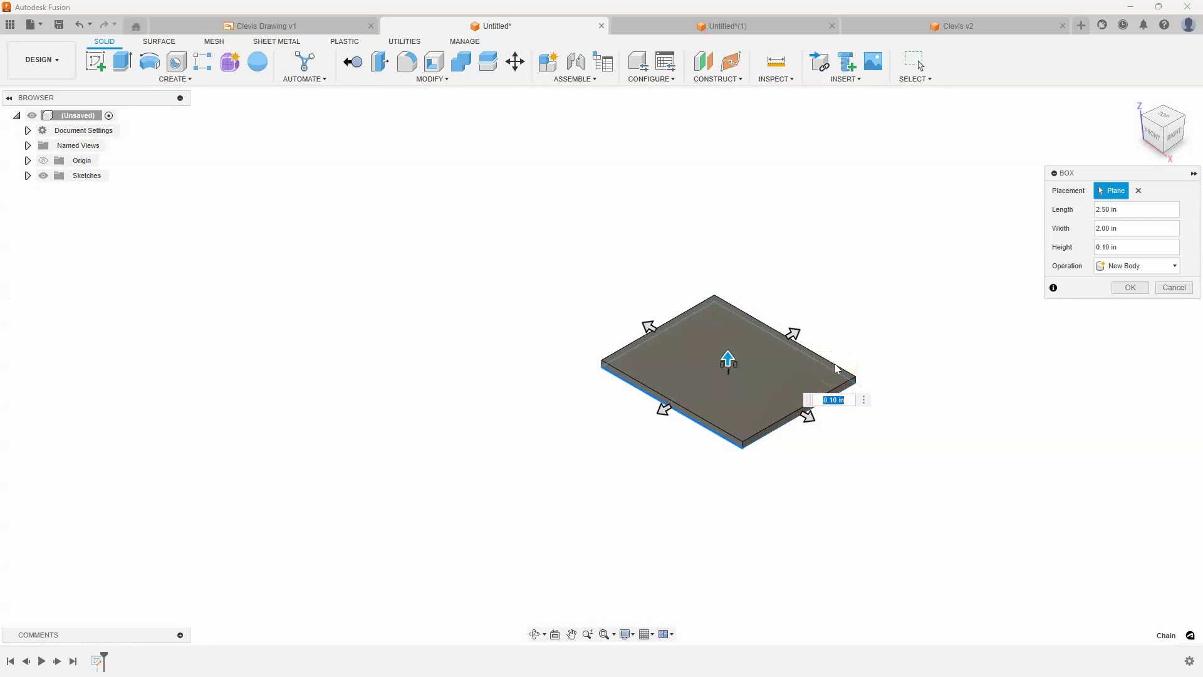
key(Return)
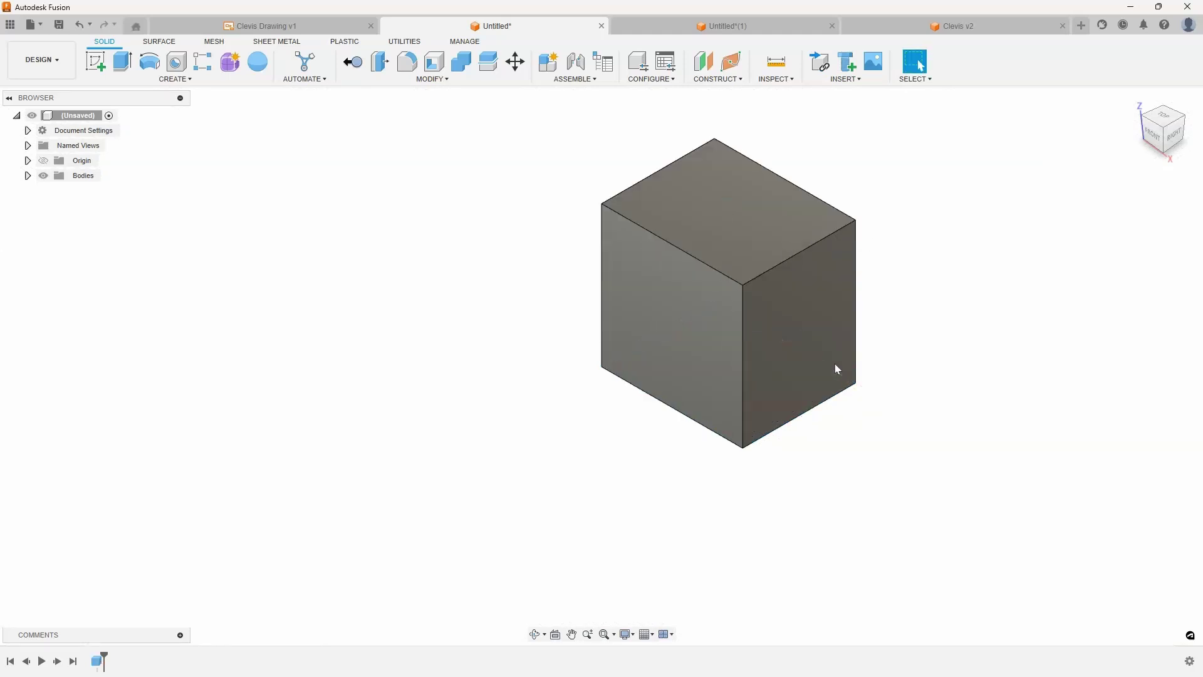
Round the box's top-right edge with a 0.75 in fillet.
shift+middle_drag(765, 276, 776, 253)
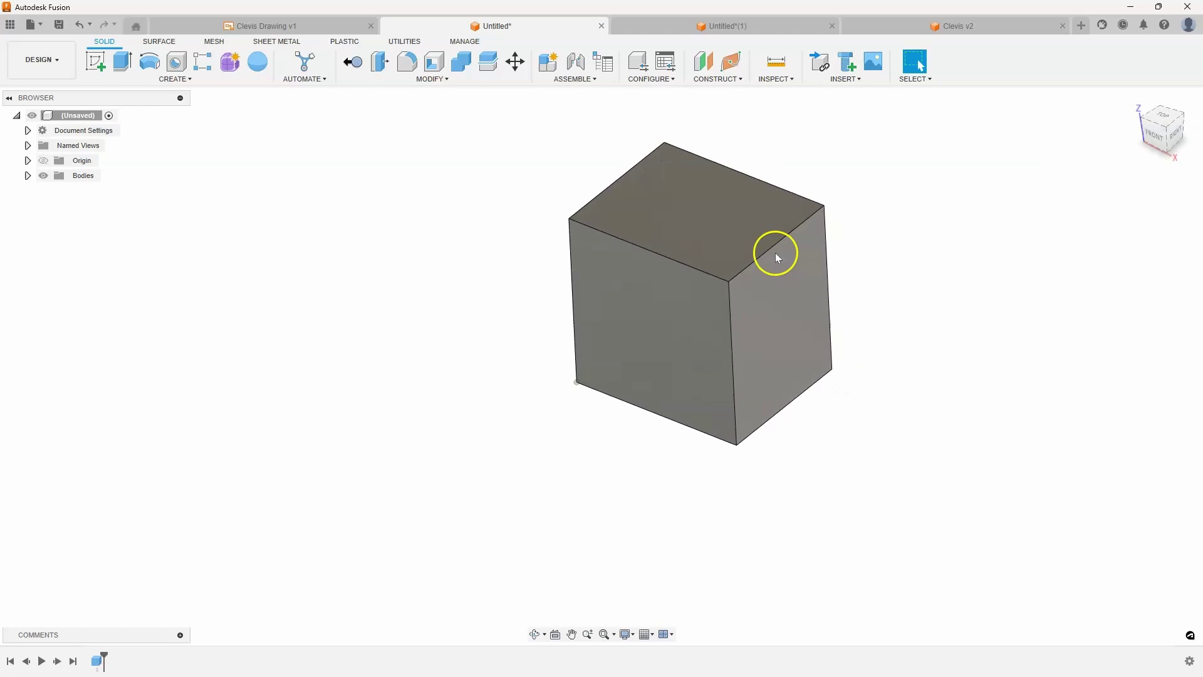
click(776, 255)
right_click(775, 255)
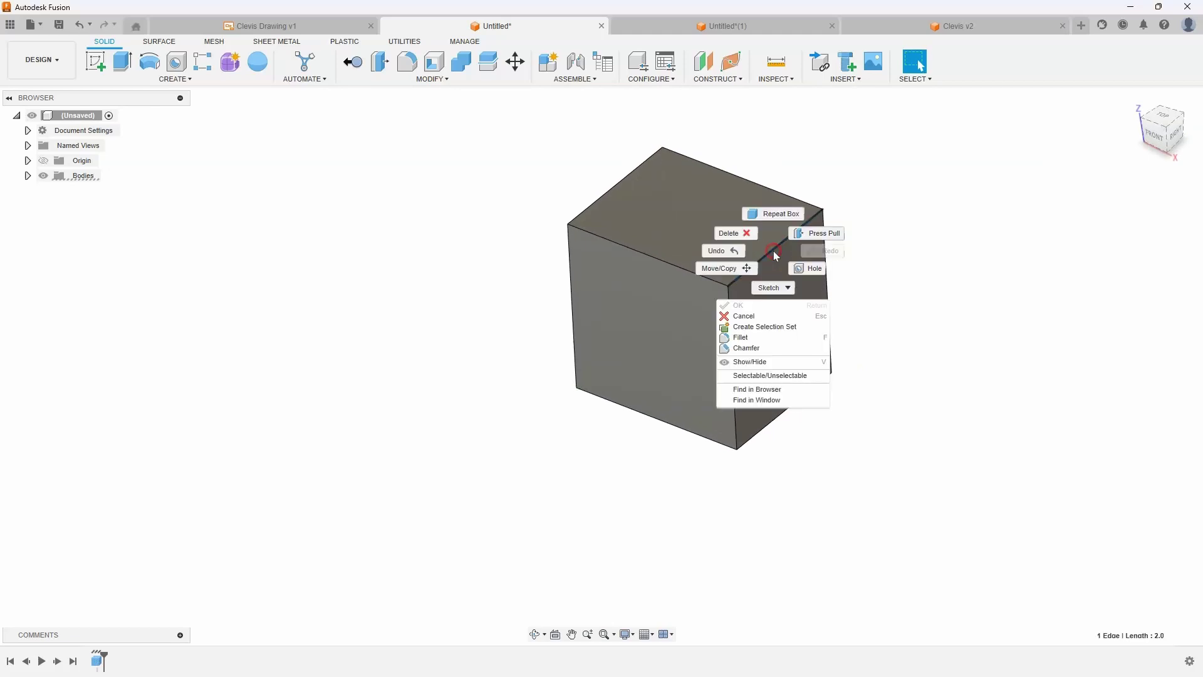
click(755, 337)
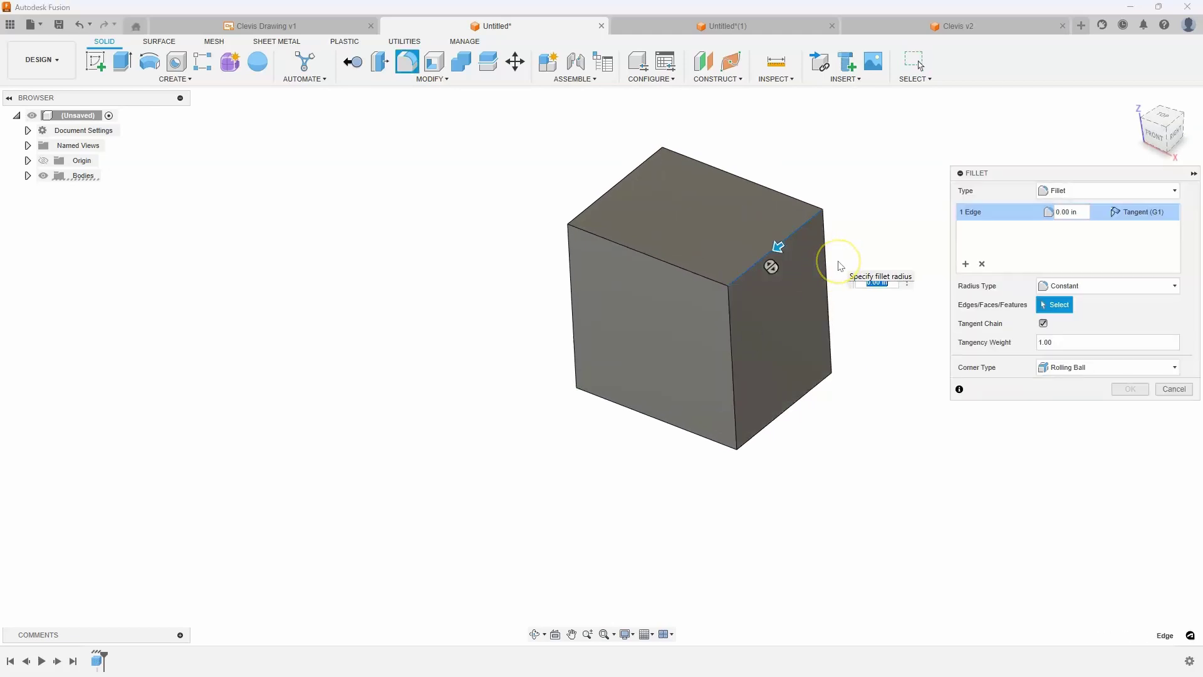
text(0.75)
key(Return)
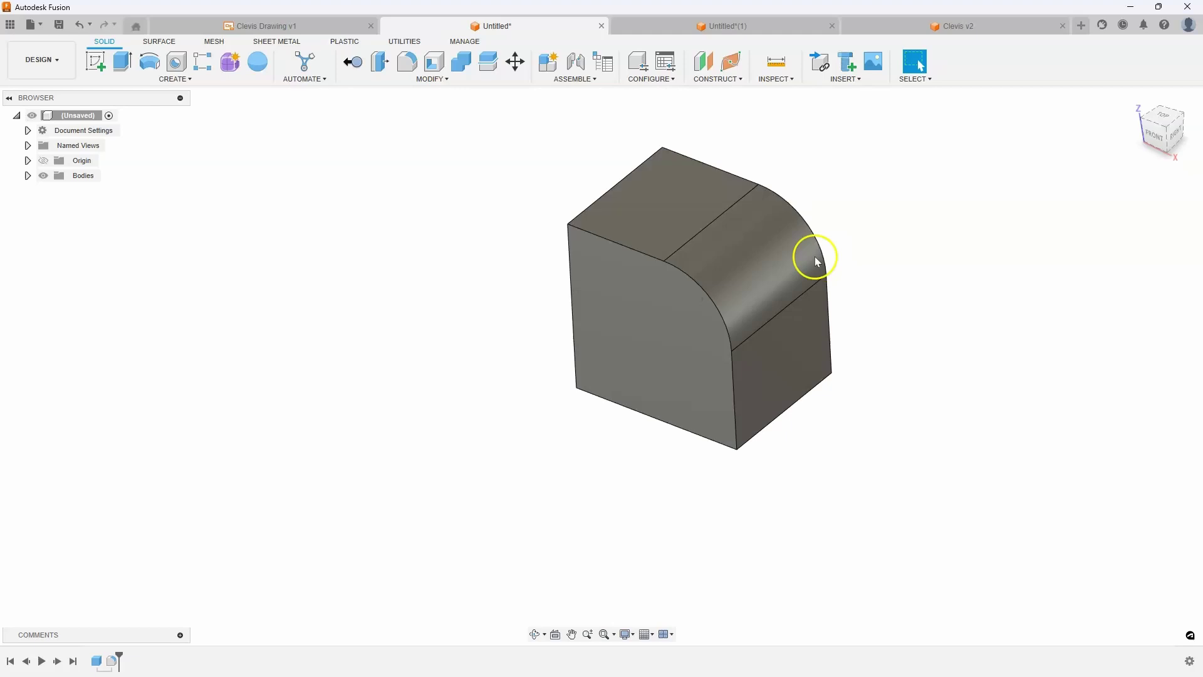
Bevel the opposite top-left edge with a 1 in chamfer.
shift+middle_drag(816, 262, 653, 196)
click(630, 238)
right_click(630, 239)
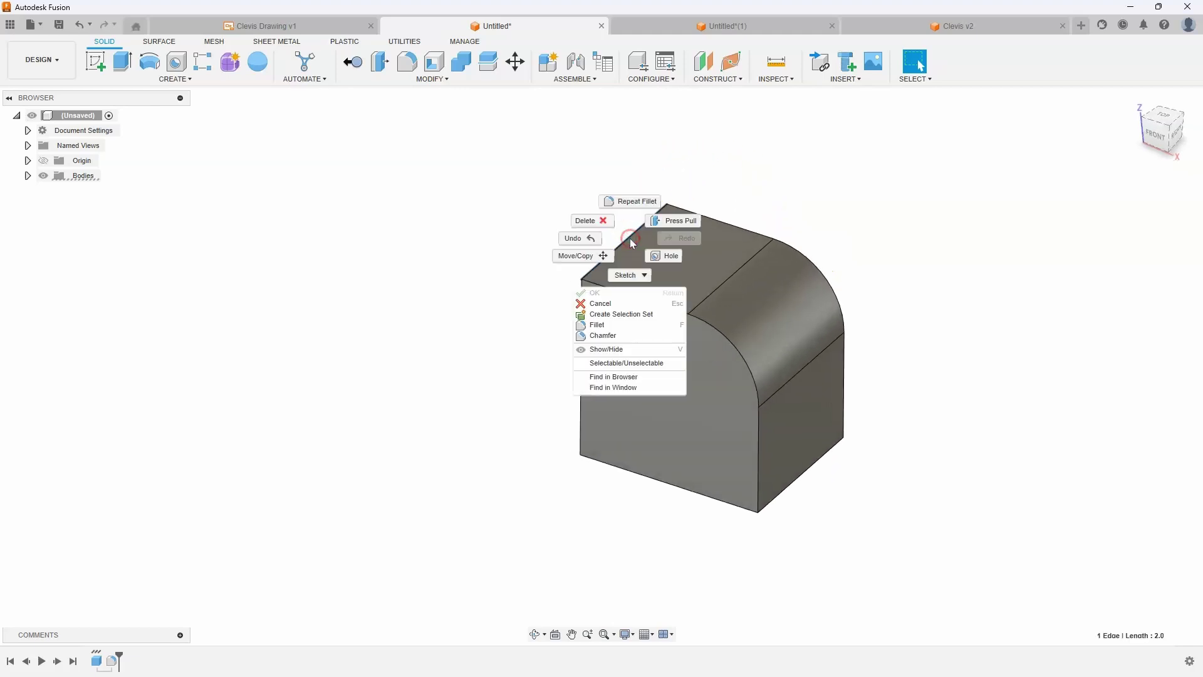
click(602, 335)
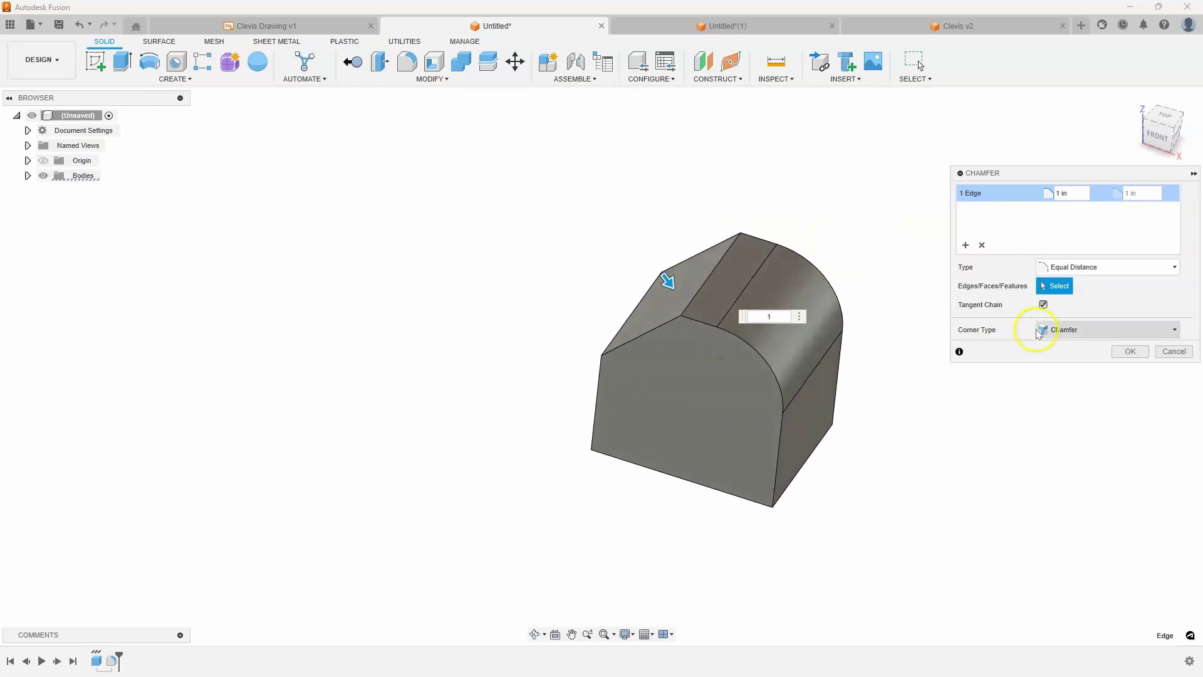
click(1128, 351)
shift+middle_drag(840, 314, 652, 434)
Fillet both bottom edges of the box with a 0.5 in radius.
right_click(651, 432)
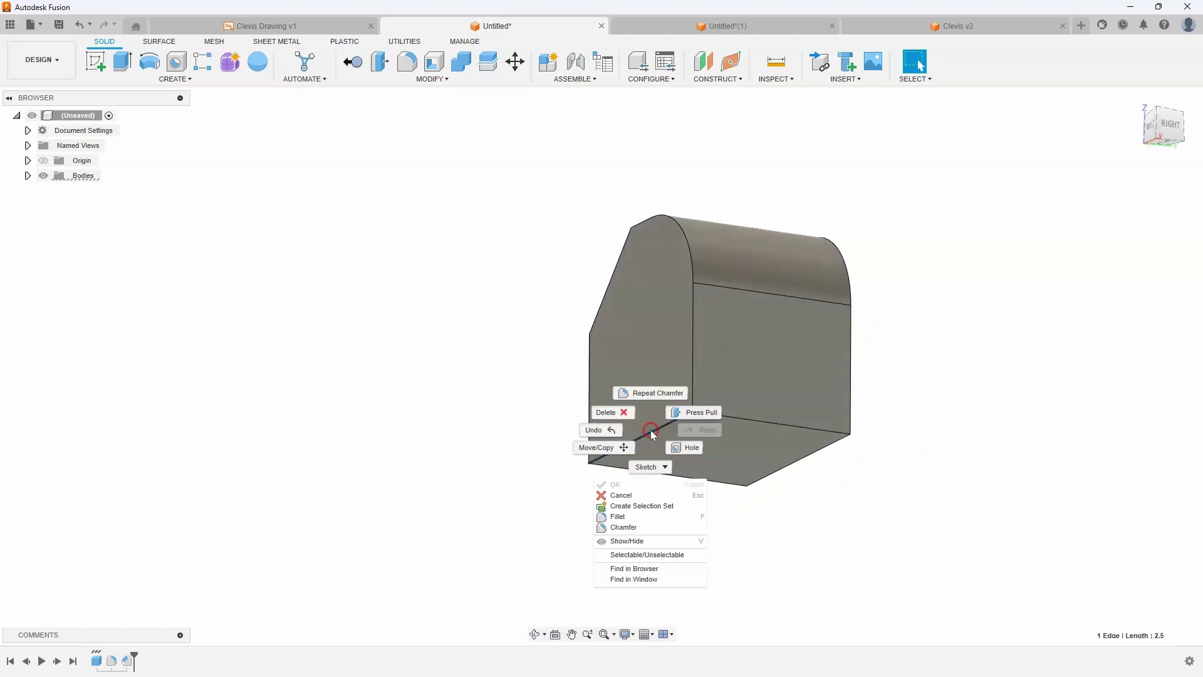
click(642, 518)
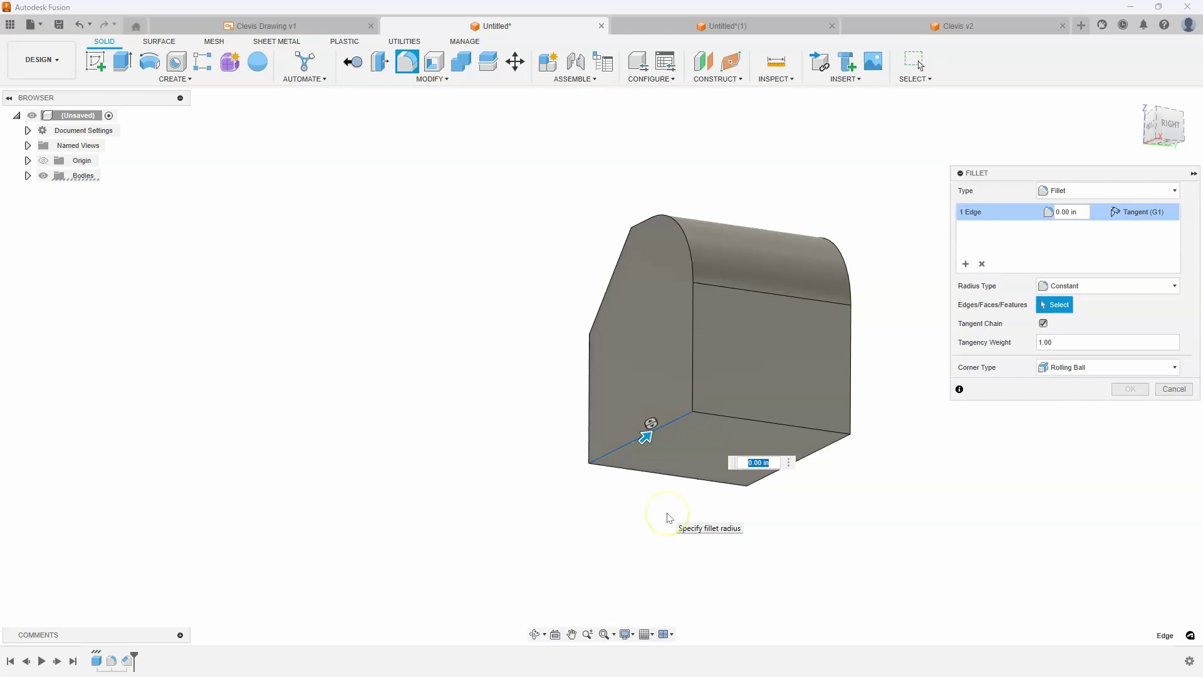
text(.5)
key(Return)
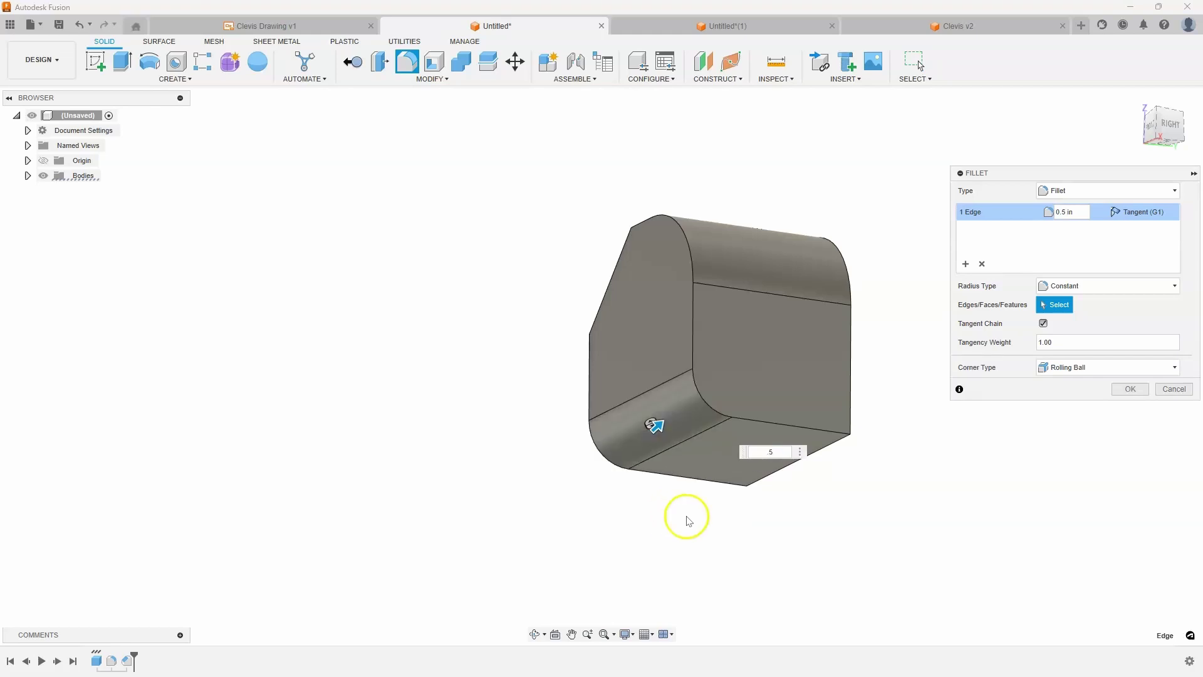
click(820, 448)
shift+middle_drag(932, 455, 1075, 401)
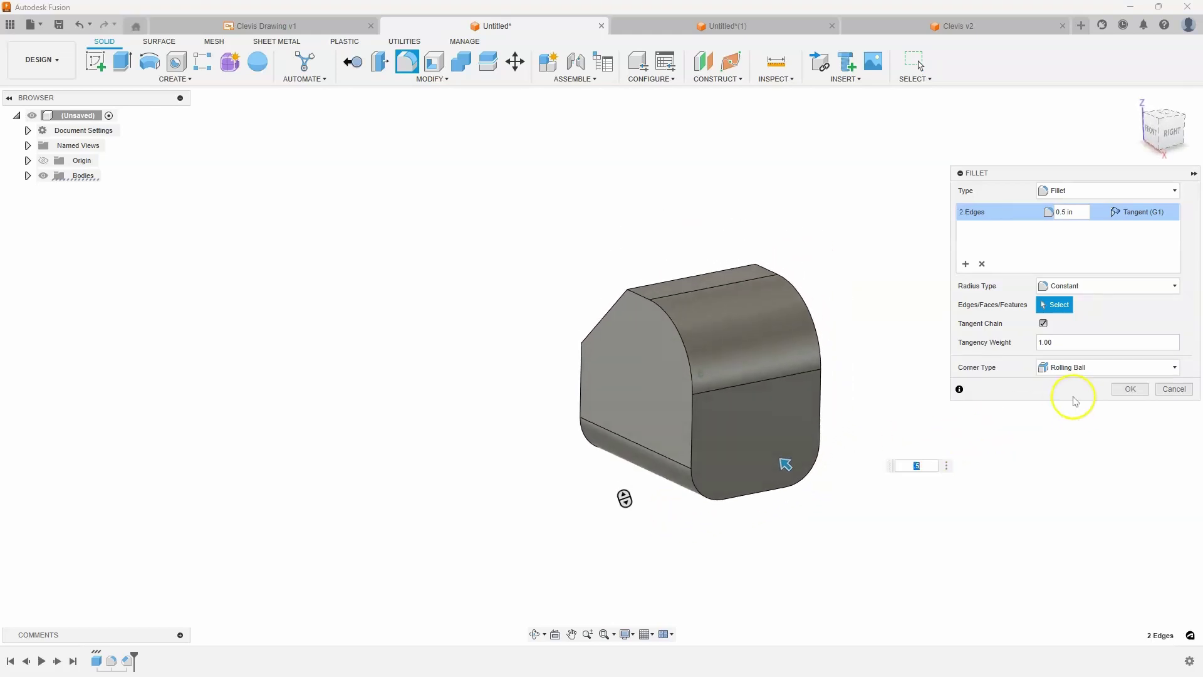
click(1128, 389)
shift+middle_drag(862, 473, 647, 212)
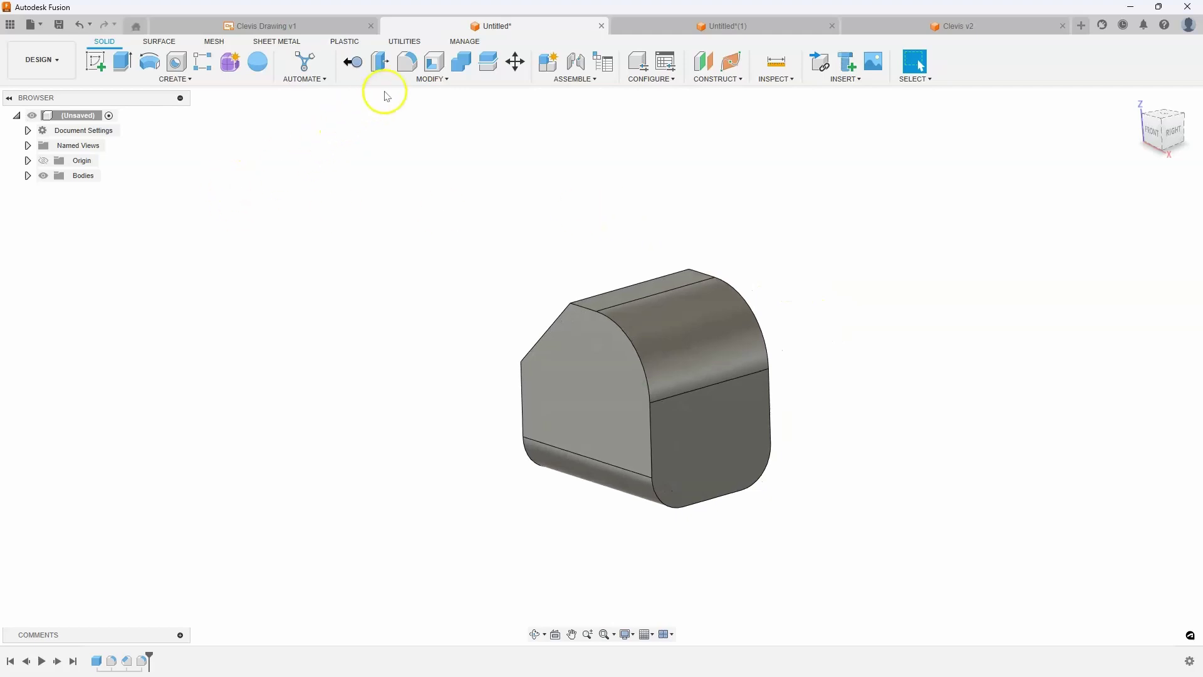
Shell the block with 0.323 in walls, removing the top, chamfer and left faces.
click(435, 63)
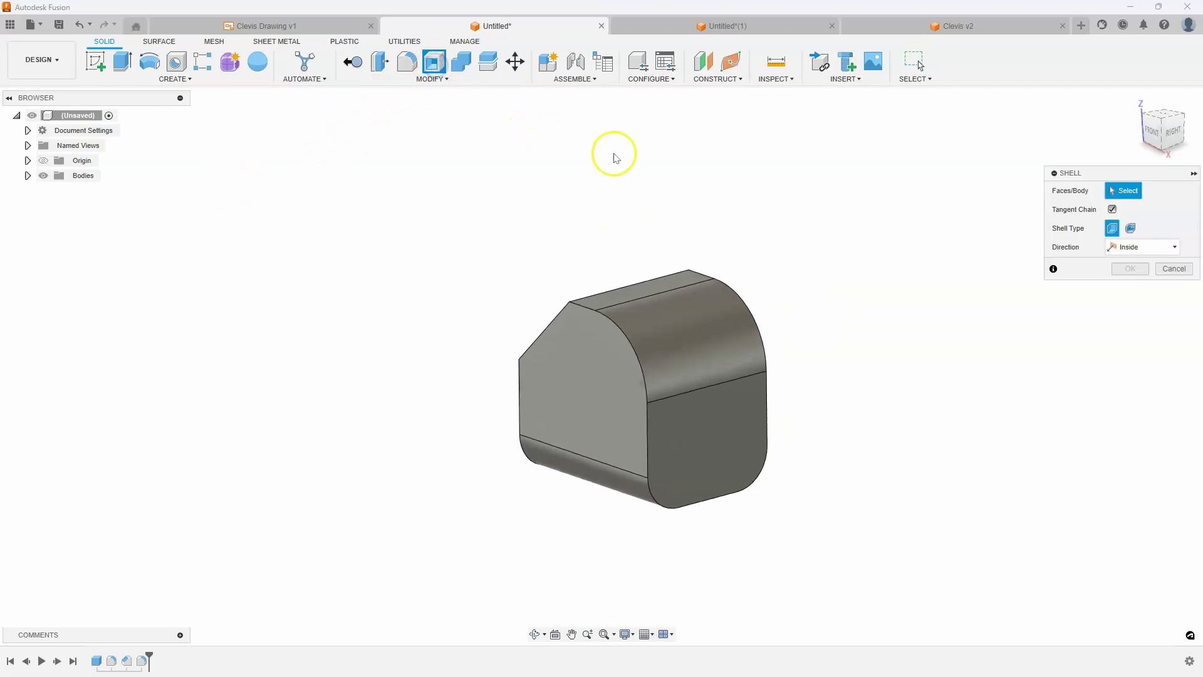
shift+middle_drag(612, 156, 666, 173)
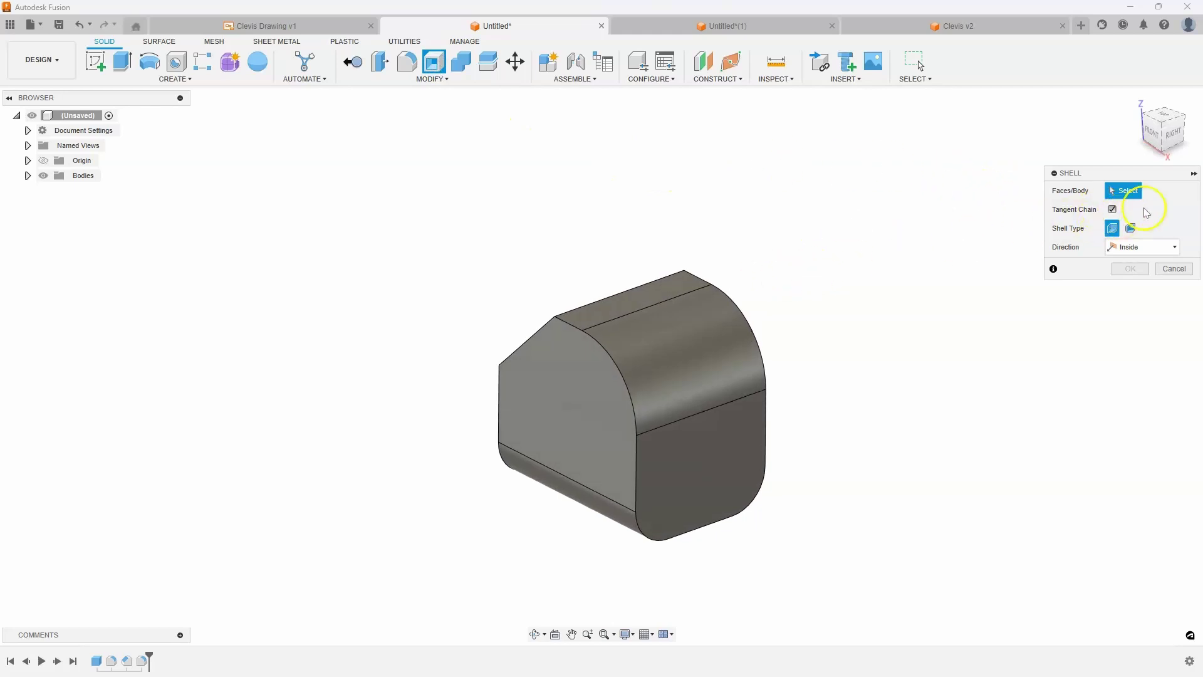
click(646, 300)
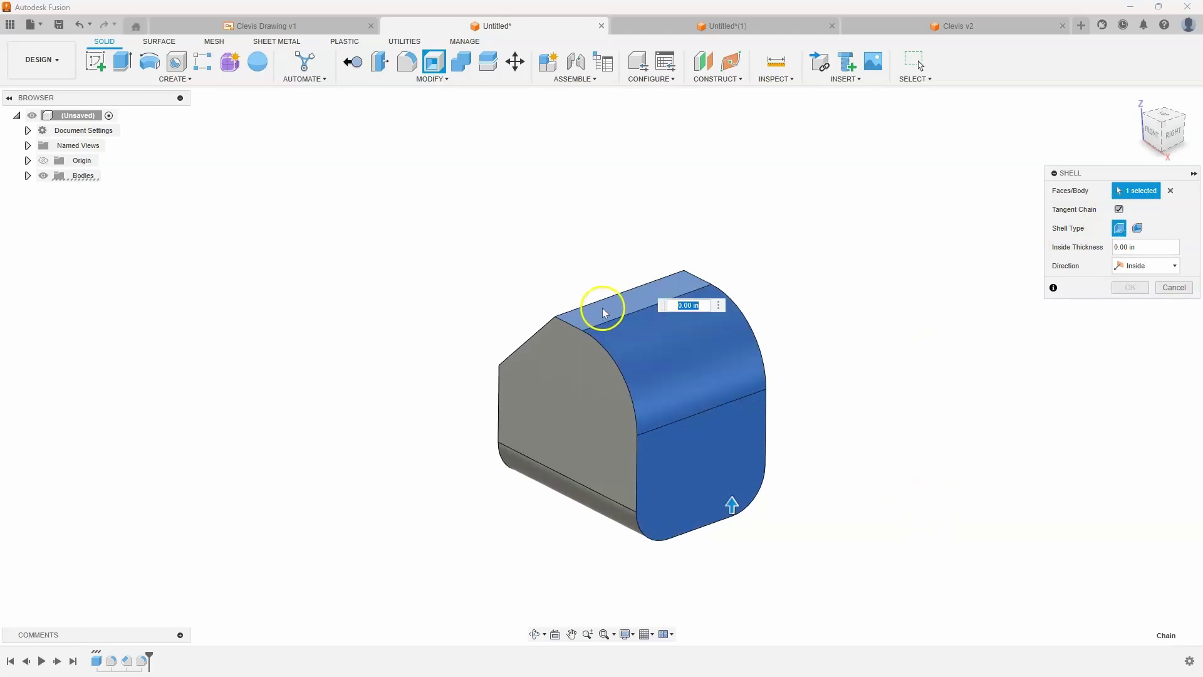
shift+middle_drag(603, 312, 609, 358)
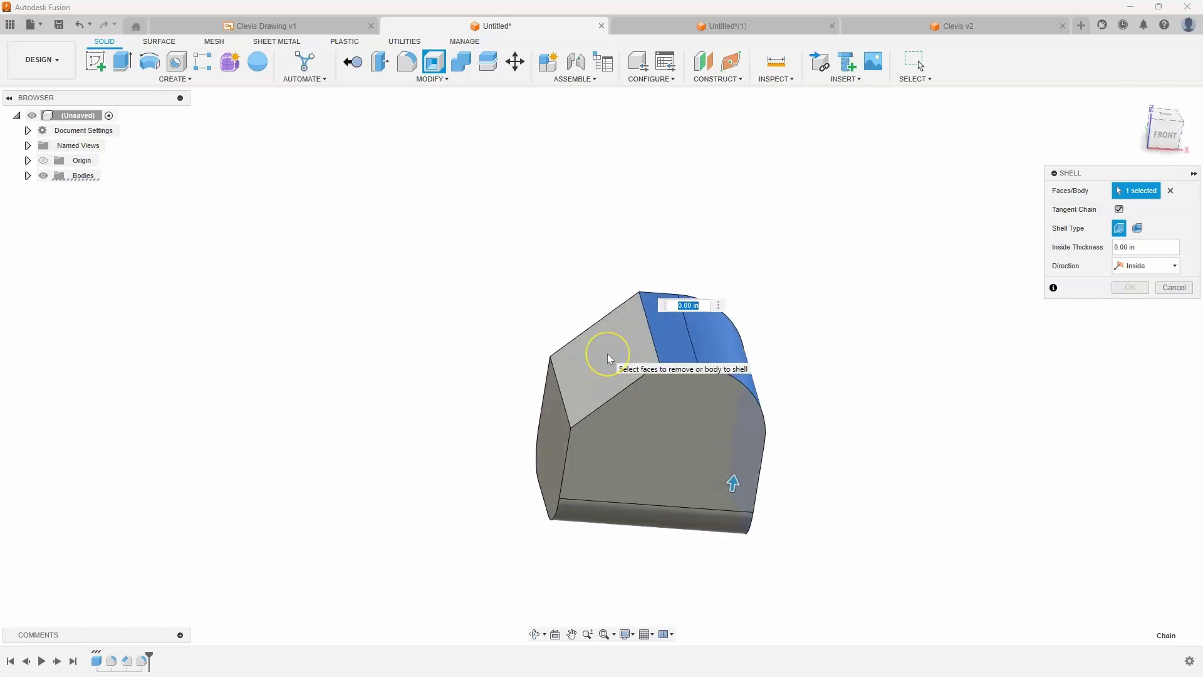
click(607, 355)
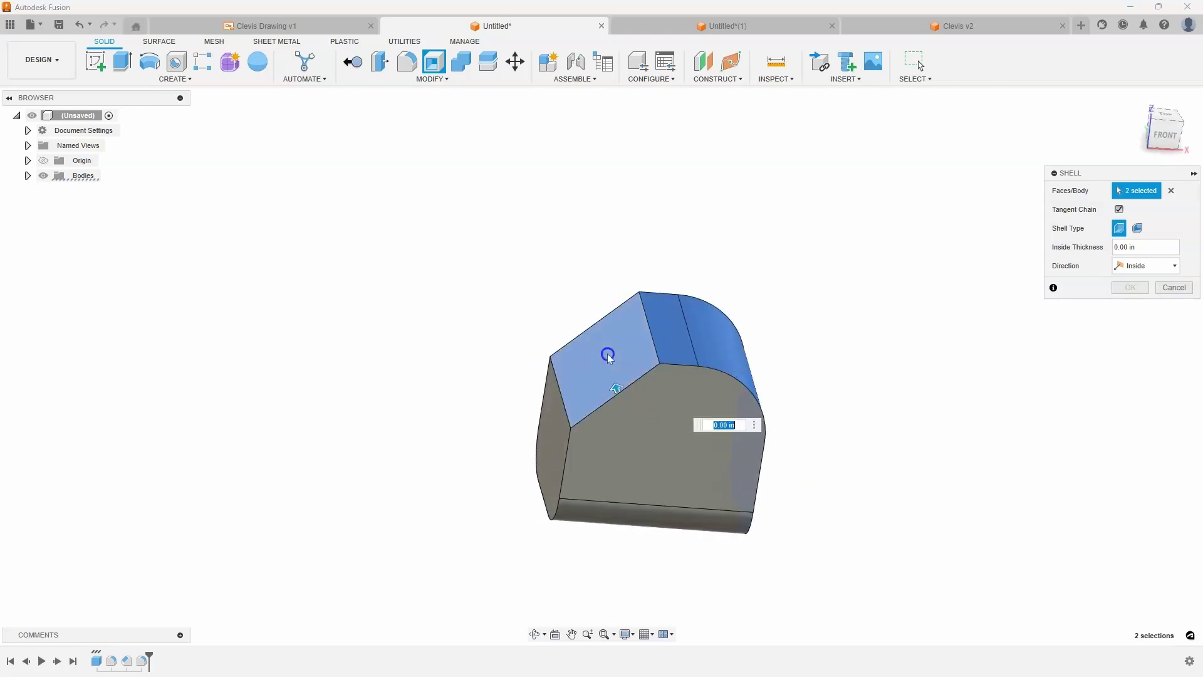
click(555, 427)
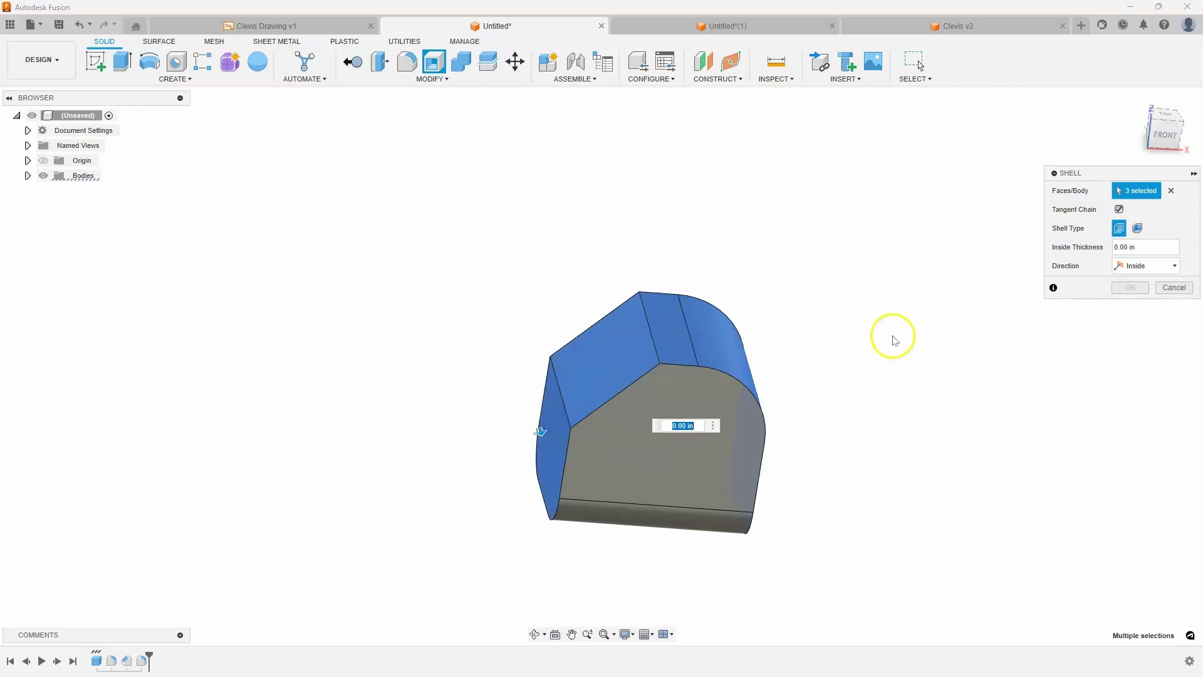
shift+middle_drag(876, 322, 583, 429)
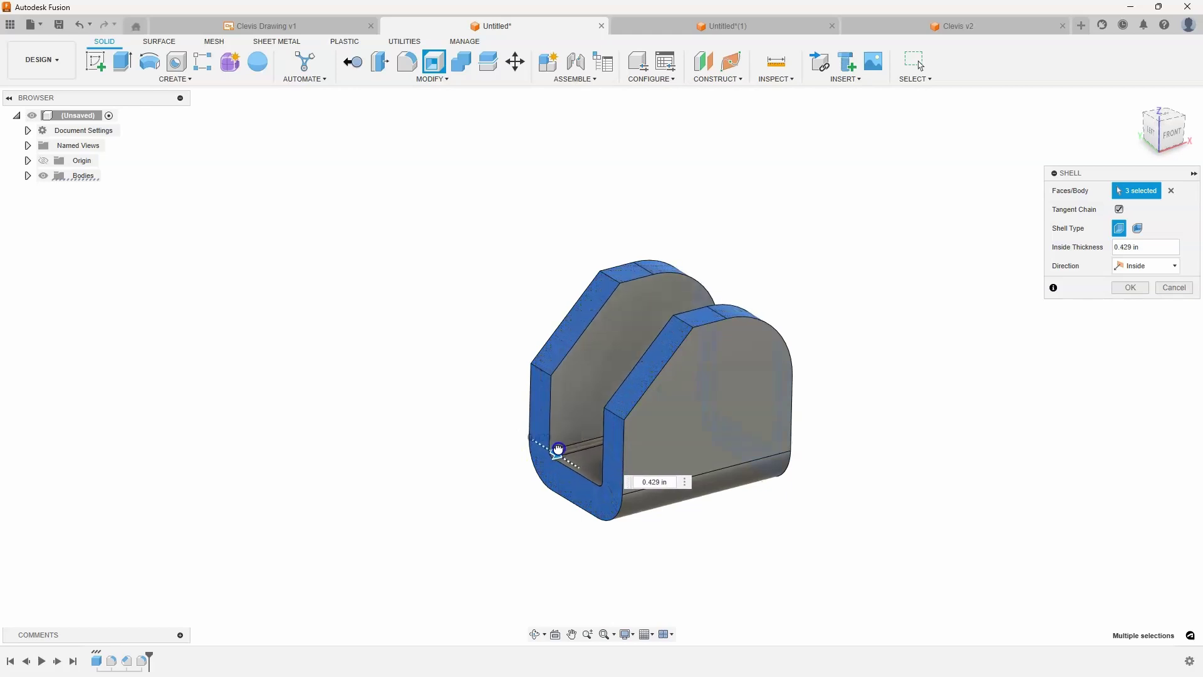
drag(552, 447, 556, 450)
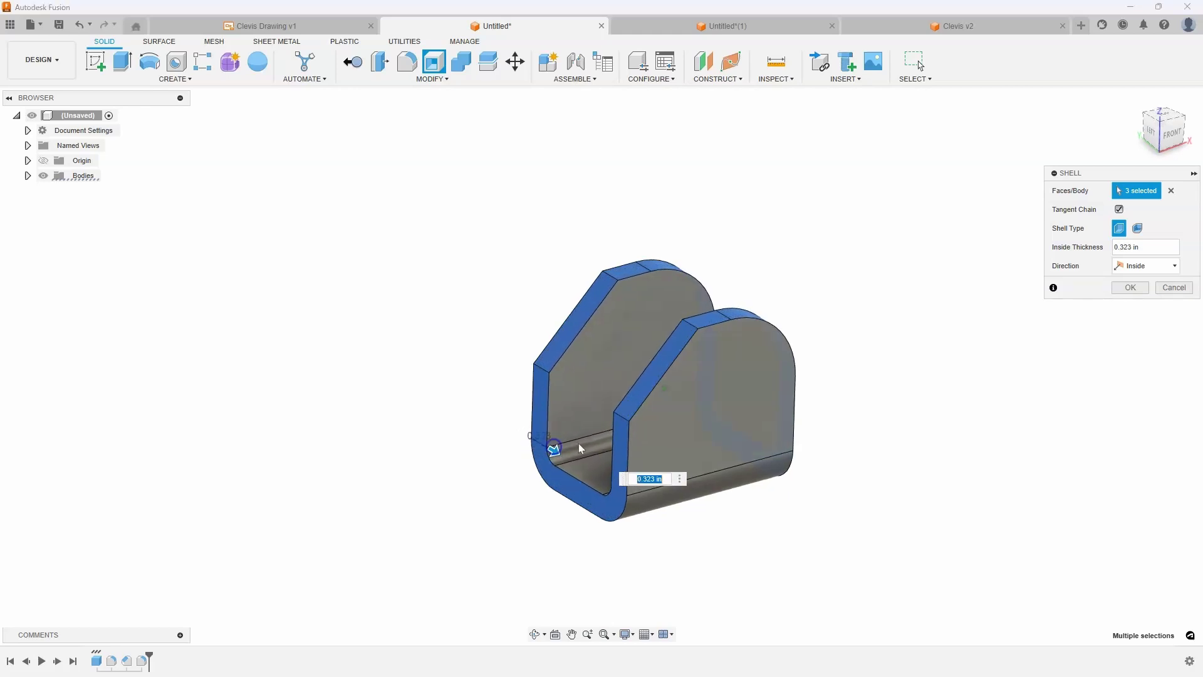
shift+middle_drag(555, 450, 797, 430)
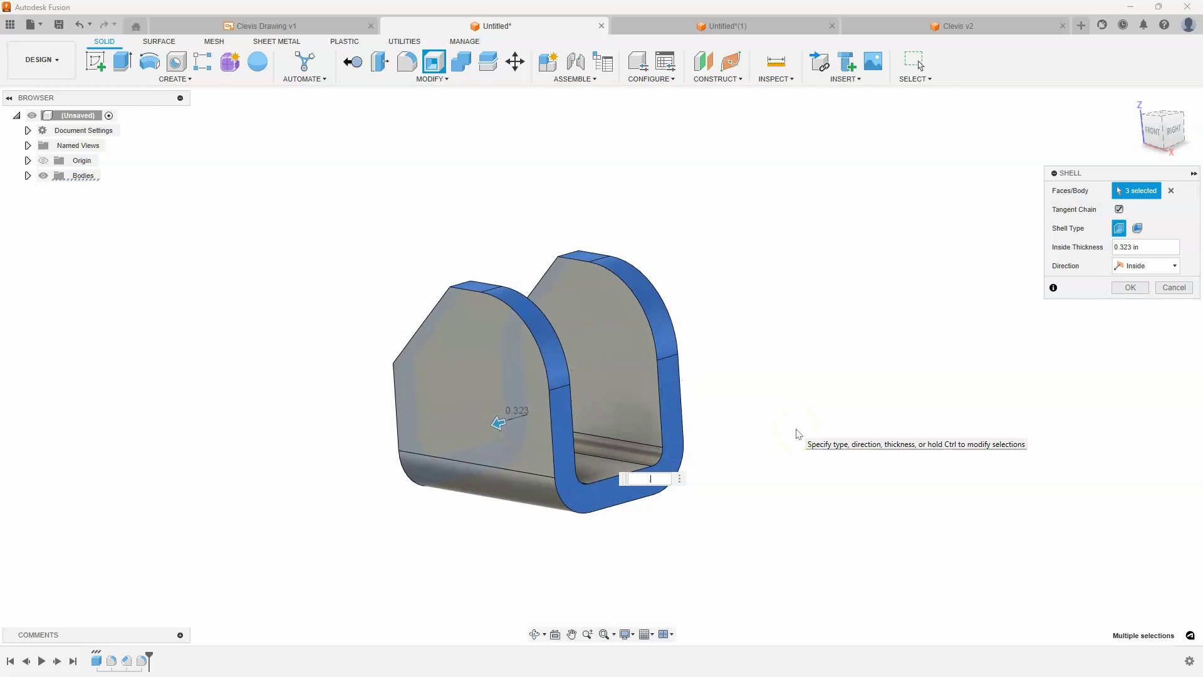
key(Return)
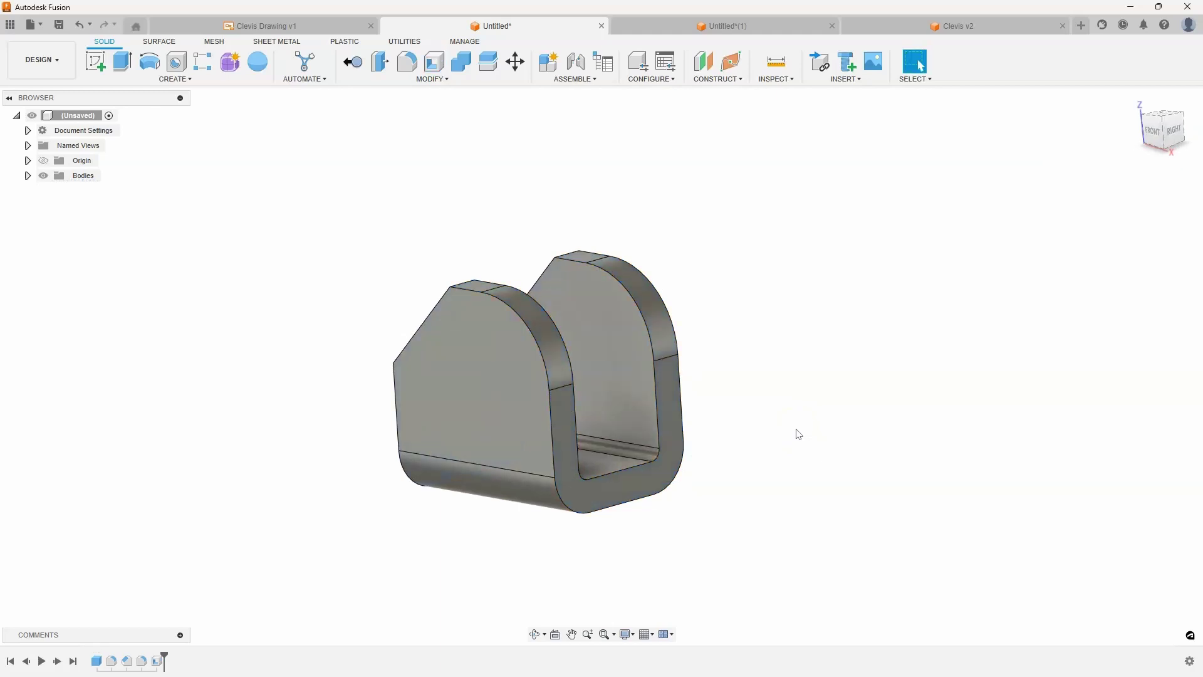
shift+middle_drag(760, 267, 784, 284)
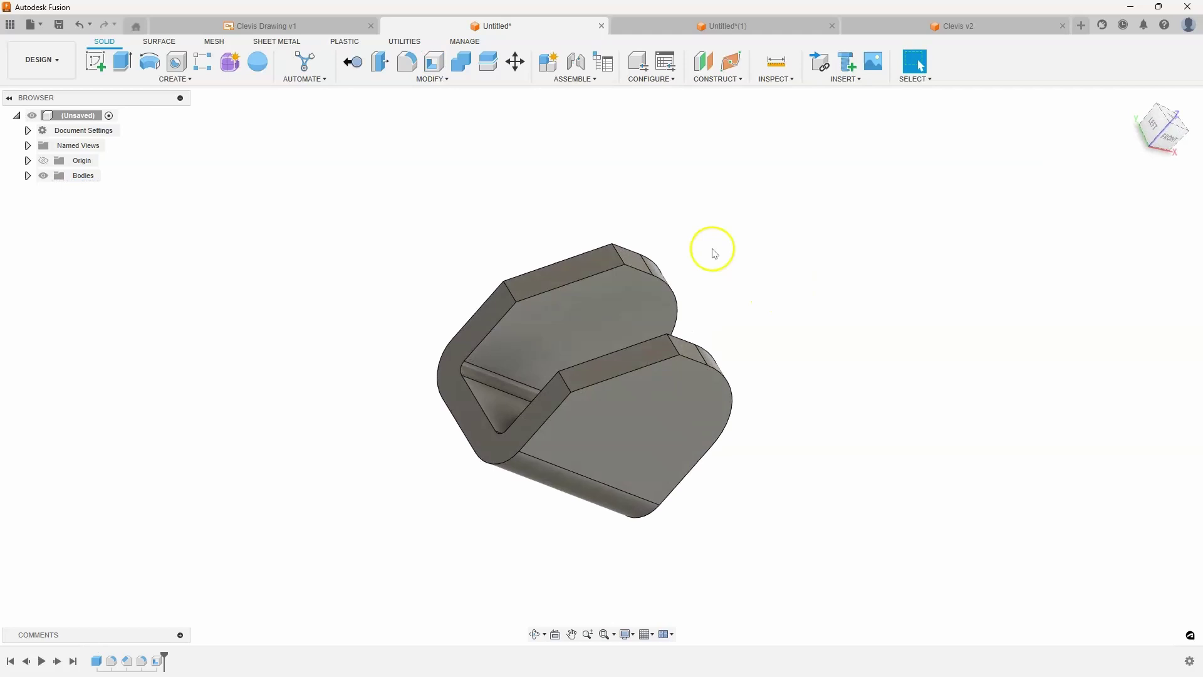
Compare the U-shaped body against the Clevis Drawing v1 sheet, then return to the Untitled design.
shift+middle_drag(712, 250, 708, 163)
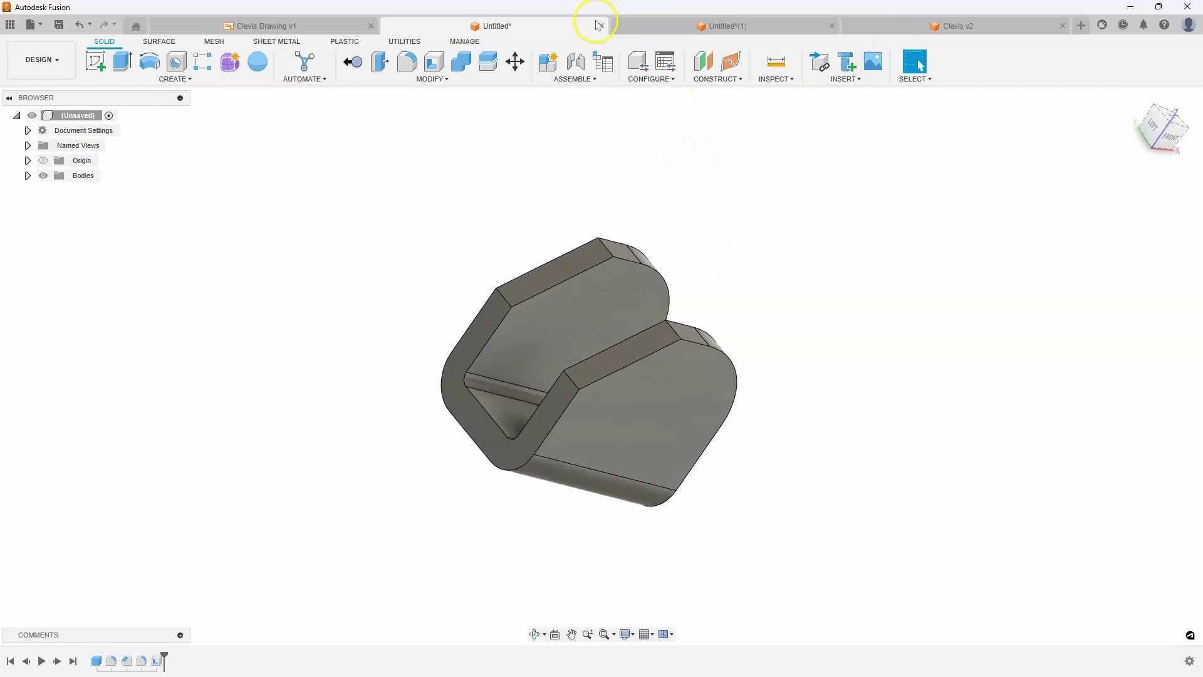
click(312, 30)
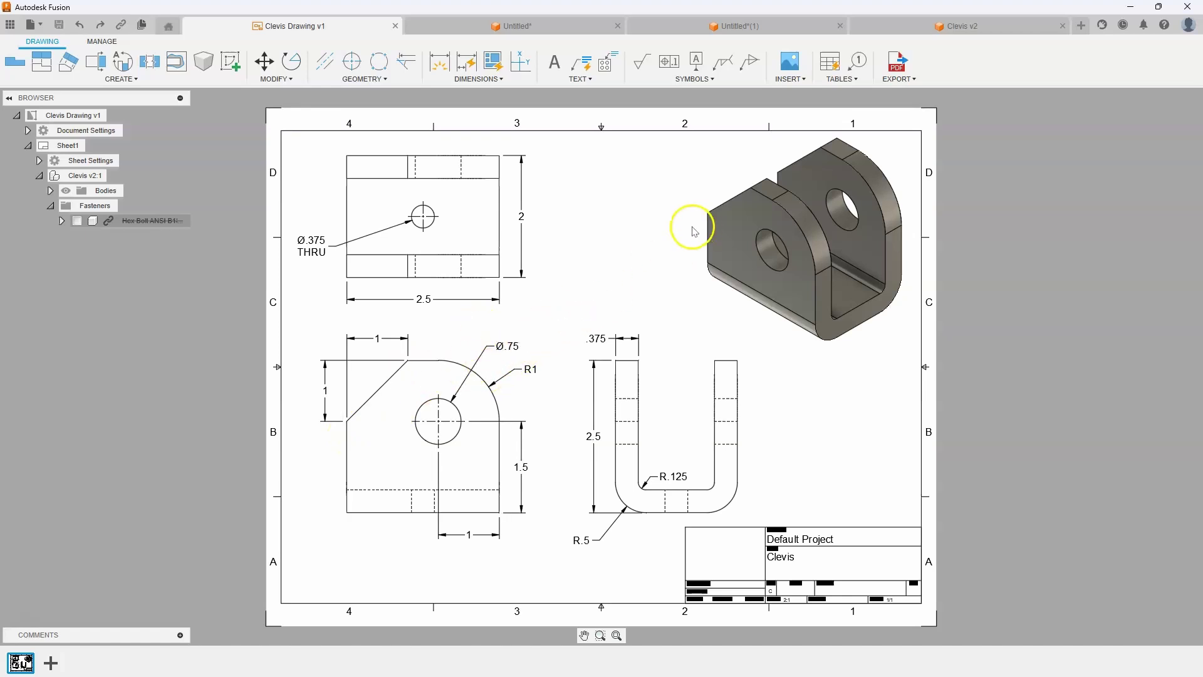
click(544, 32)
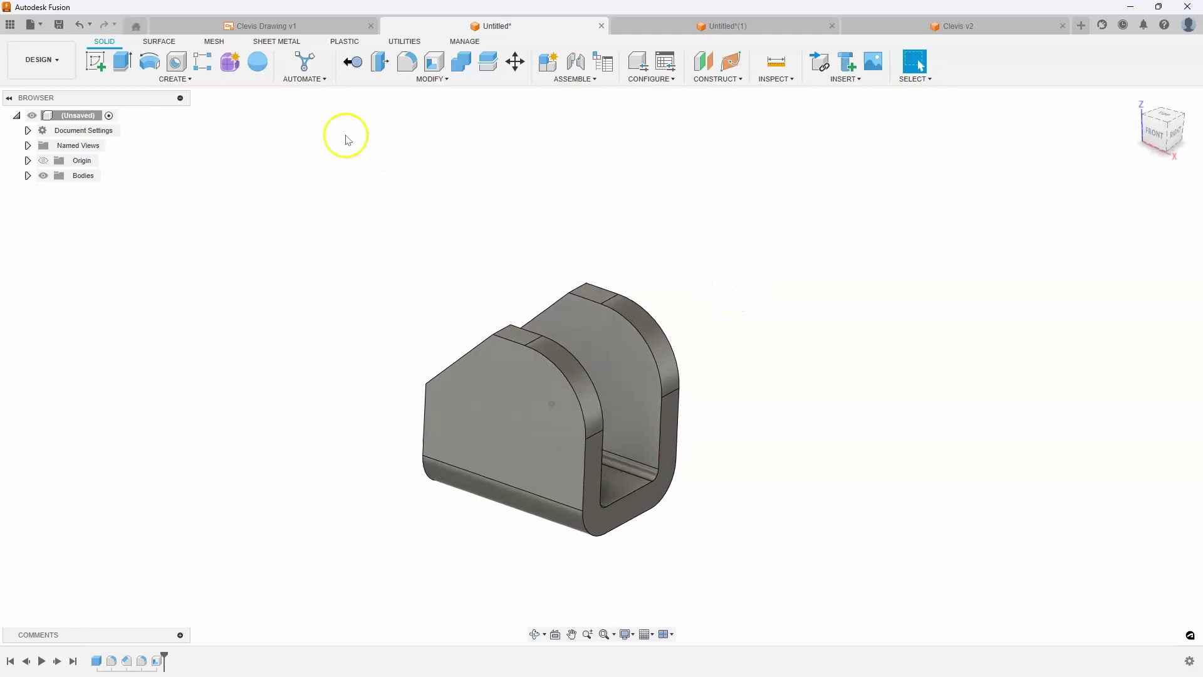
Set up a 0.75 in through-all hole centred on the rounded end of the clevis ears.
click(176, 62)
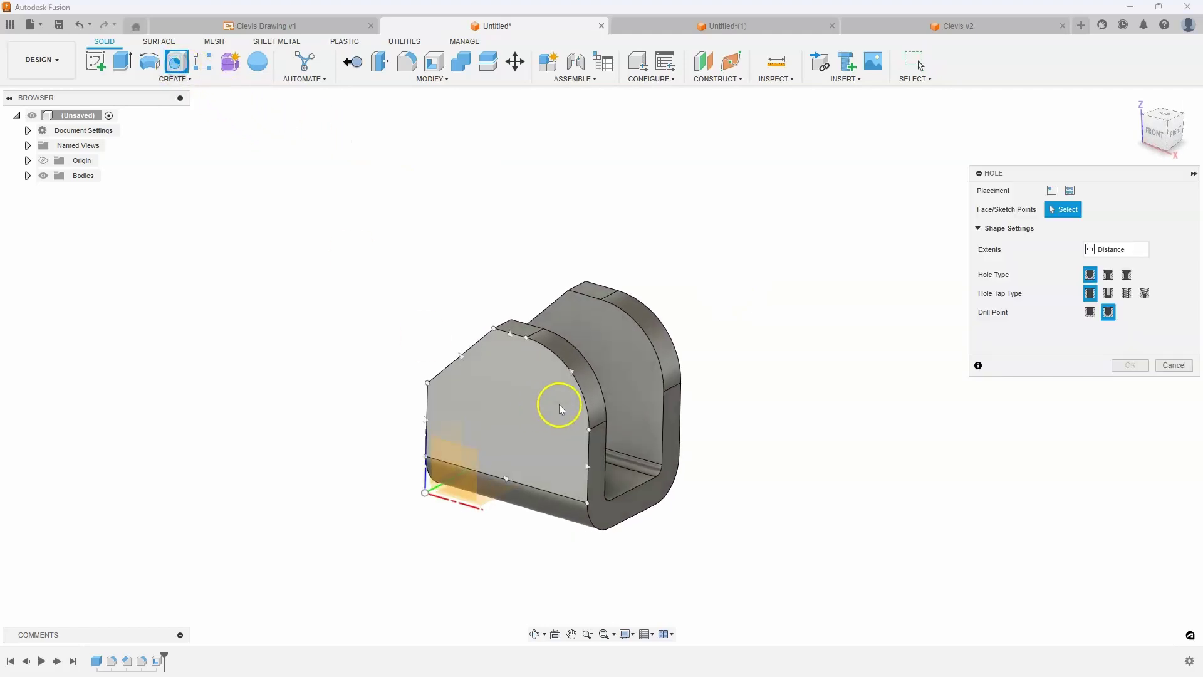
click(527, 381)
drag(527, 381, 551, 408)
shift+middle_drag(550, 408, 592, 391)
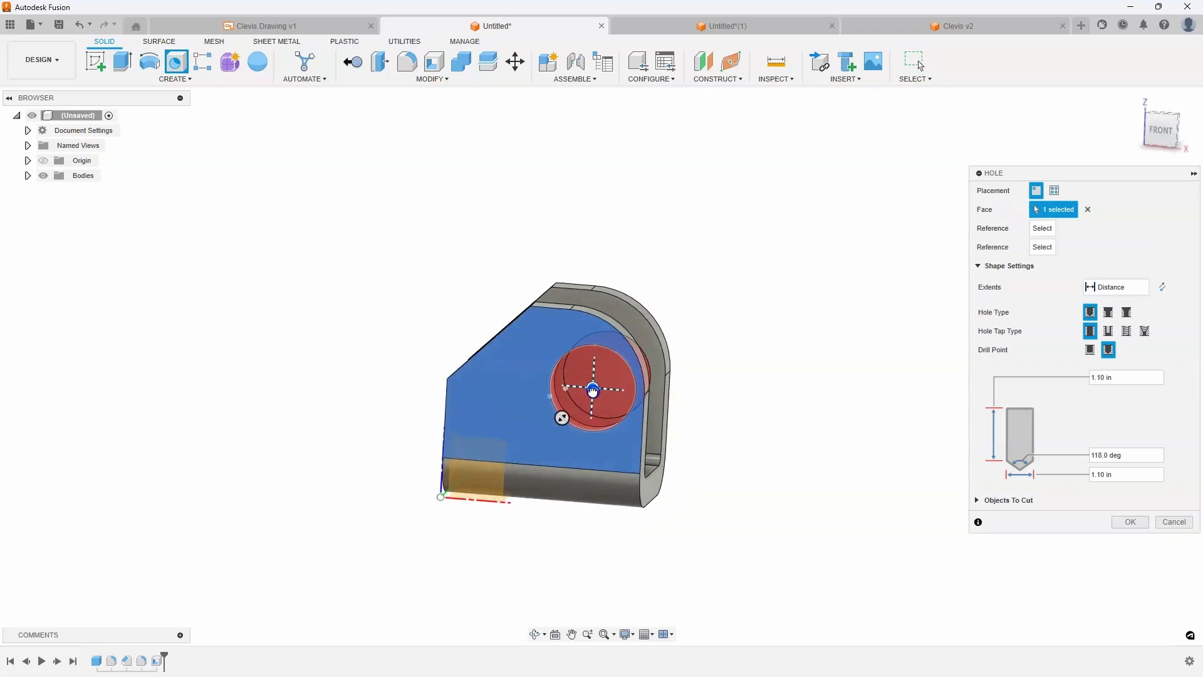
mouse_move(567, 390)
mouse_down()
mouse_move(551, 335)
mouse_move(574, 322)
mouse_move(616, 333)
mouse_move(633, 385)
mouse_move(596, 330)
mouse_move(625, 355)
mouse_move(579, 406)
mouse_move(568, 393)
mouse_up()
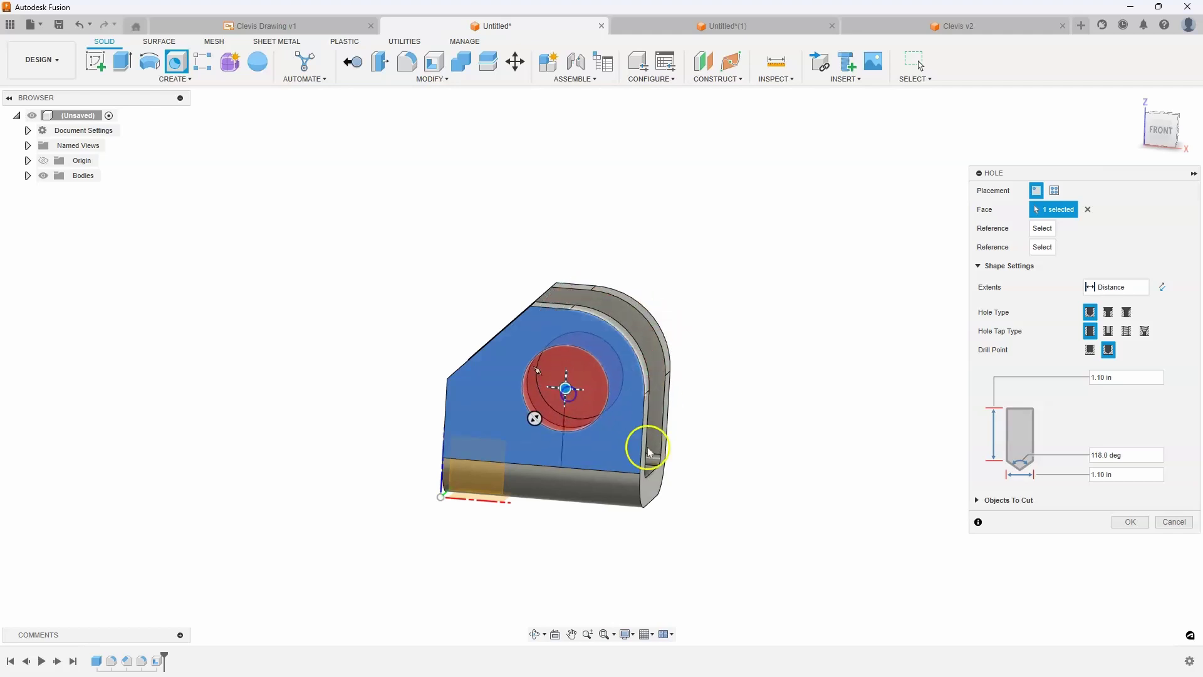
shift+middle_drag(645, 449, 1137, 471)
click(1138, 471)
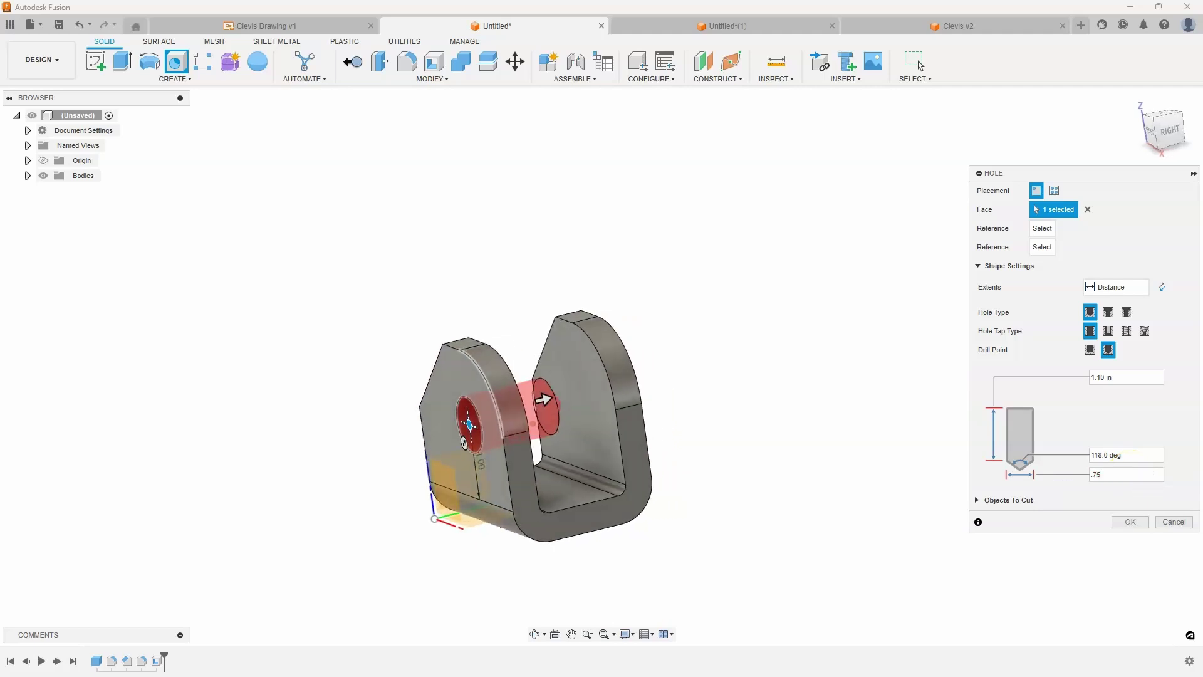
click(1115, 287)
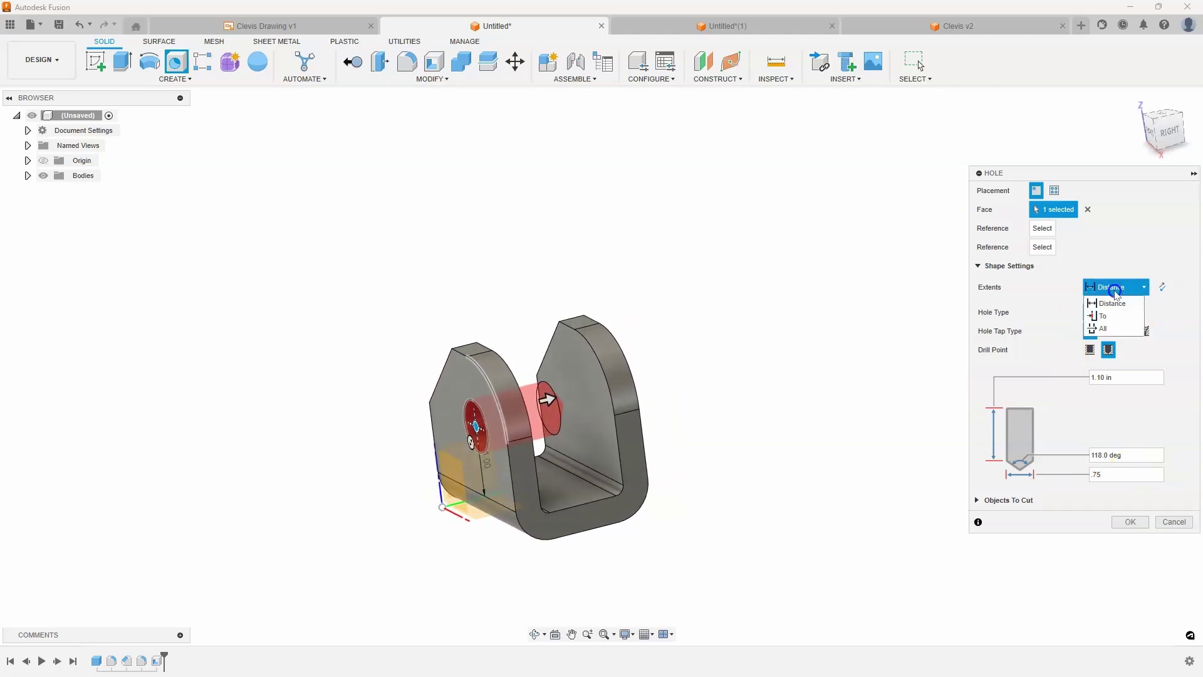
click(1108, 329)
Apply the ear hole, then place a new hole on the clevis floor between the ears.
click(1131, 521)
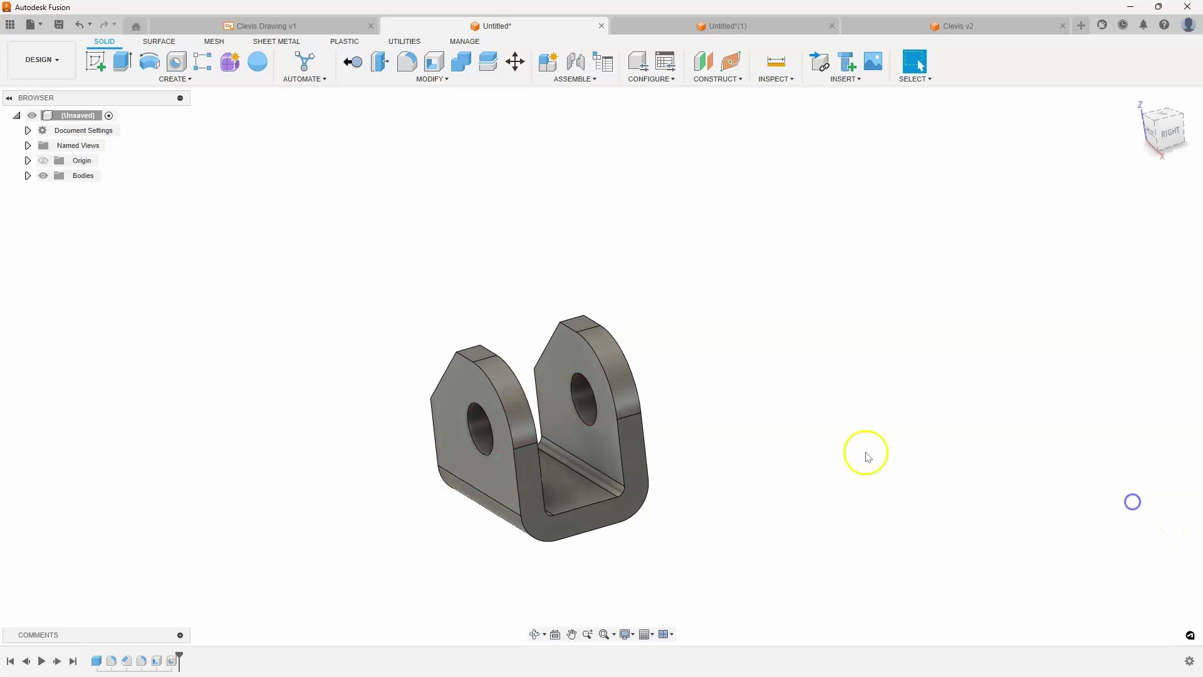
shift+middle_drag(868, 457, 703, 351)
right_drag(723, 384, 723, 225)
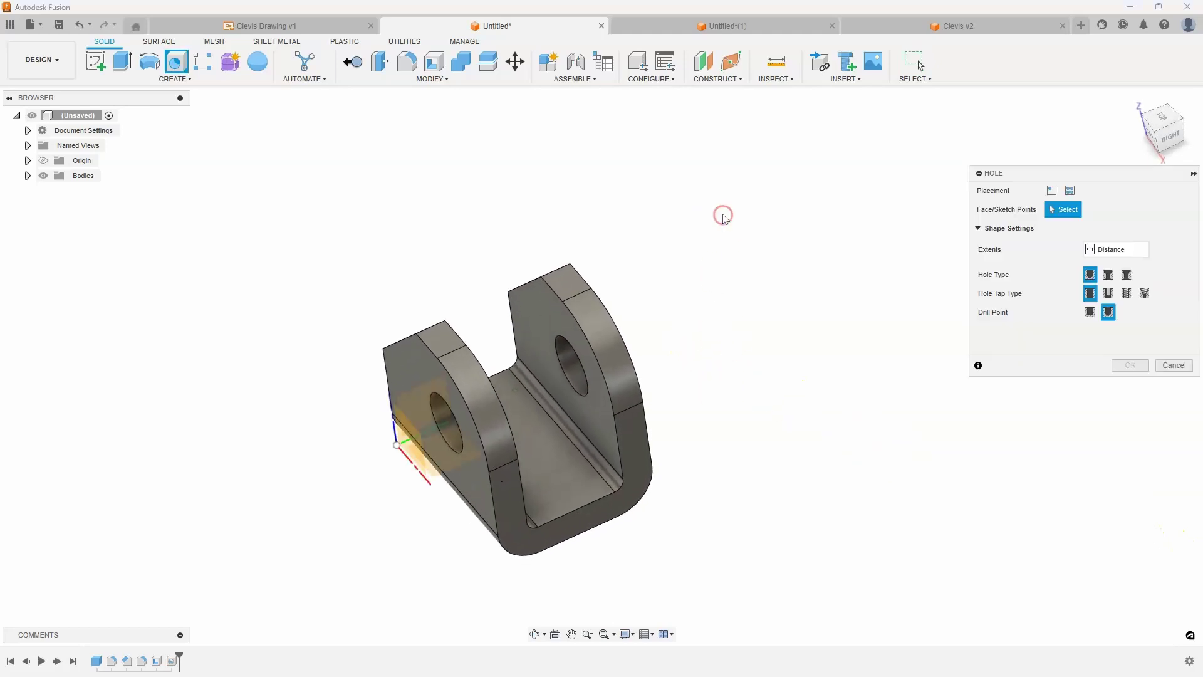
shift+middle_drag(721, 318, 525, 426)
click(530, 408)
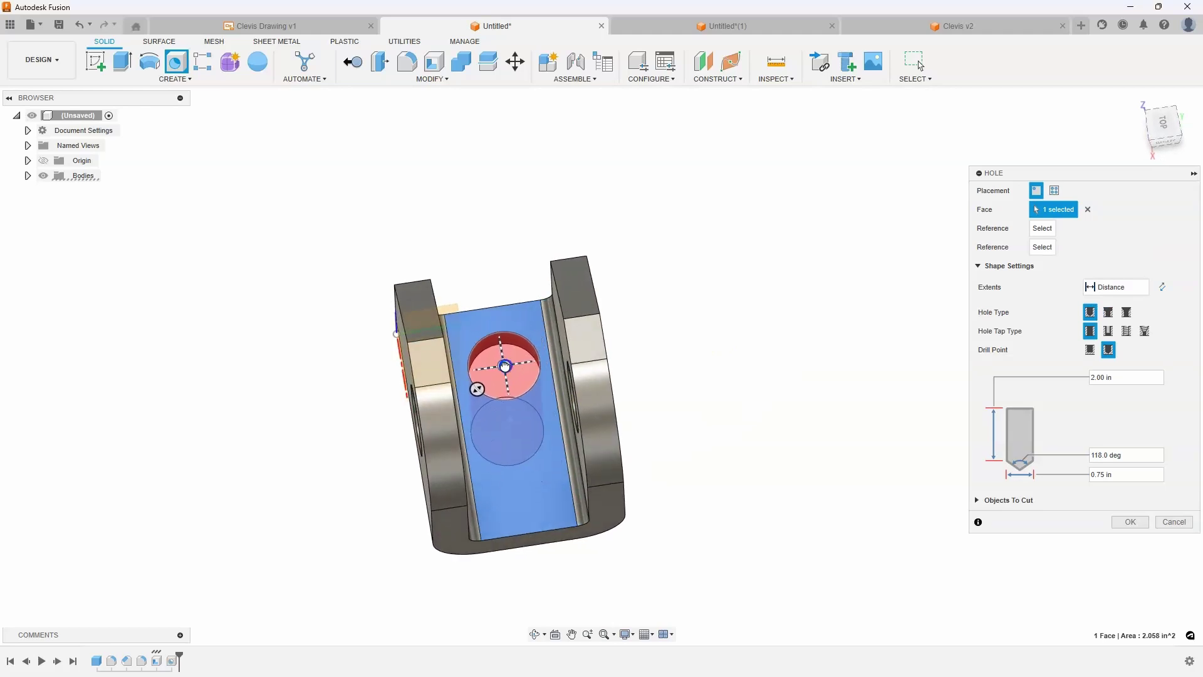
drag(504, 365, 526, 362)
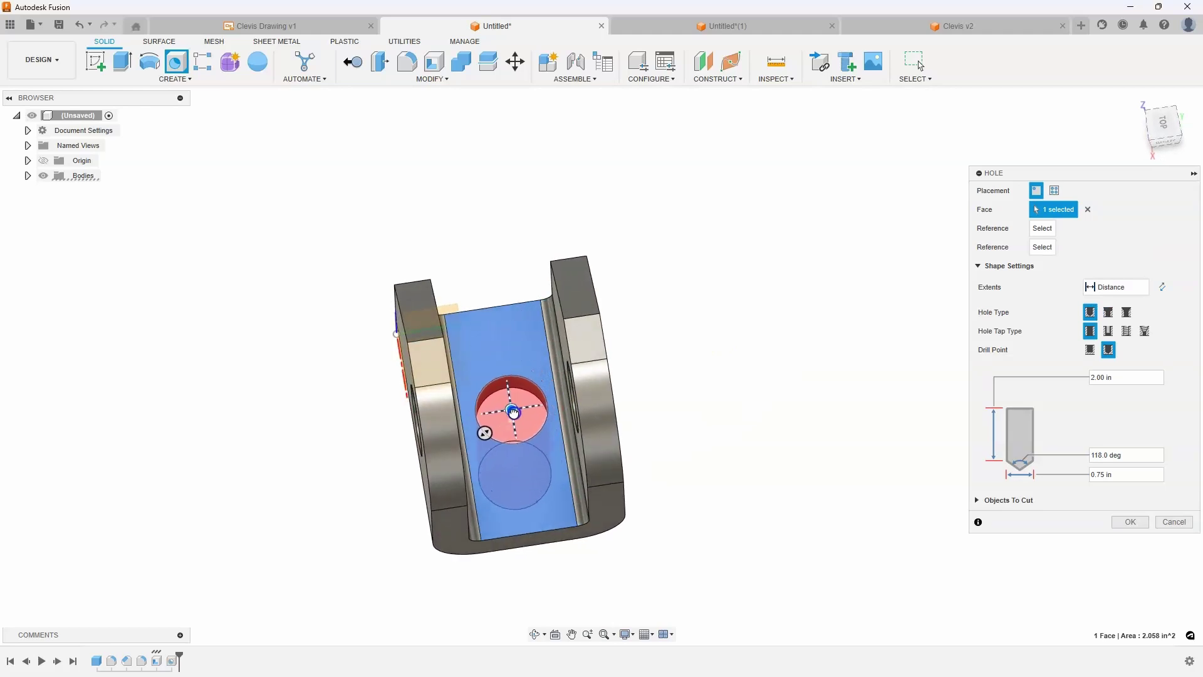
Give the floor hole a 0.375 in diameter with All extents and cut it.
shift+middle_drag(510, 423, 1139, 477)
click(1140, 477)
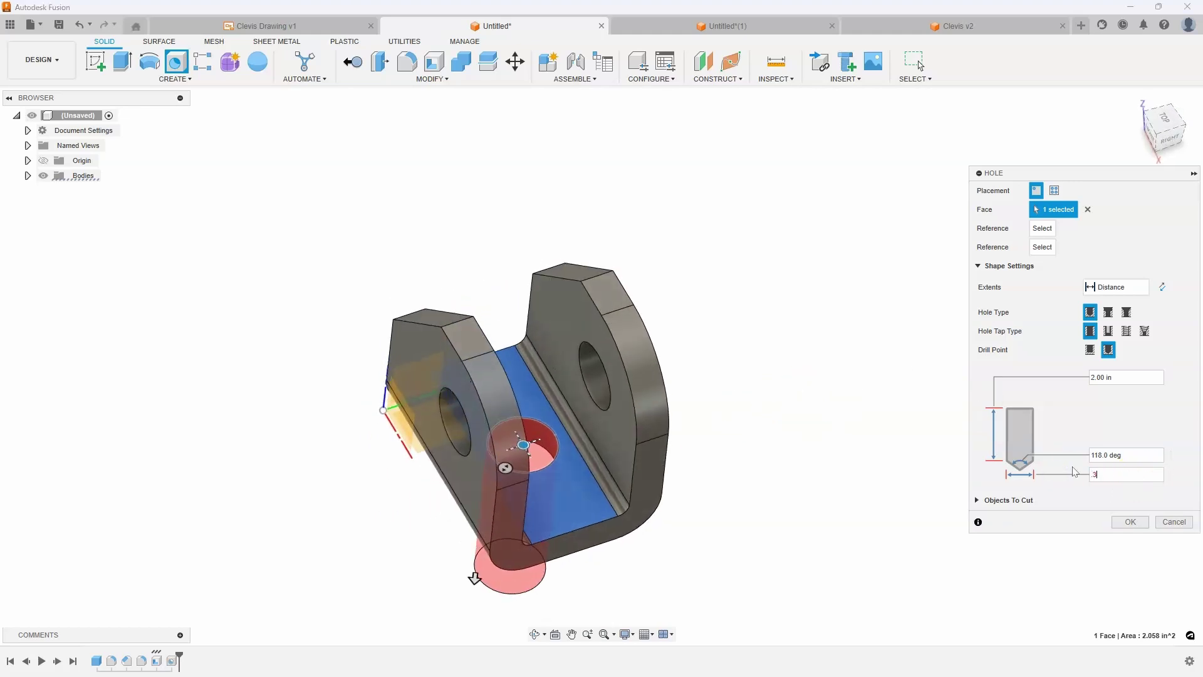
key(Return)
shift+middle_drag(1074, 472, 1108, 285)
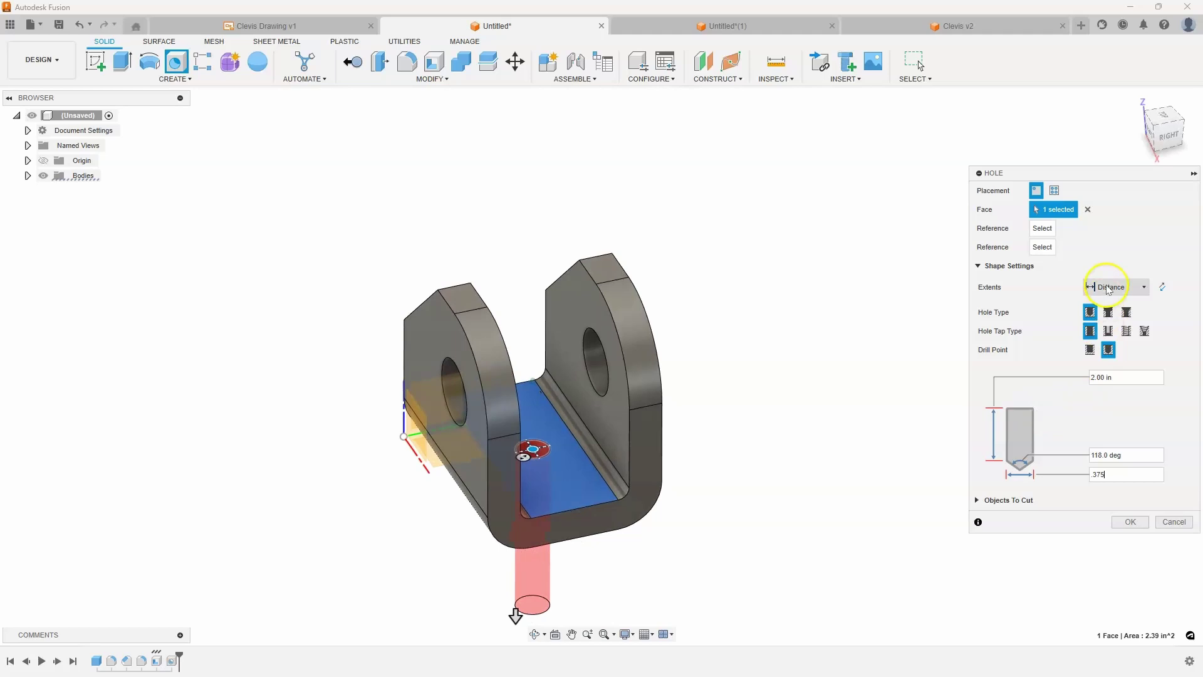
click(1112, 287)
click(1103, 328)
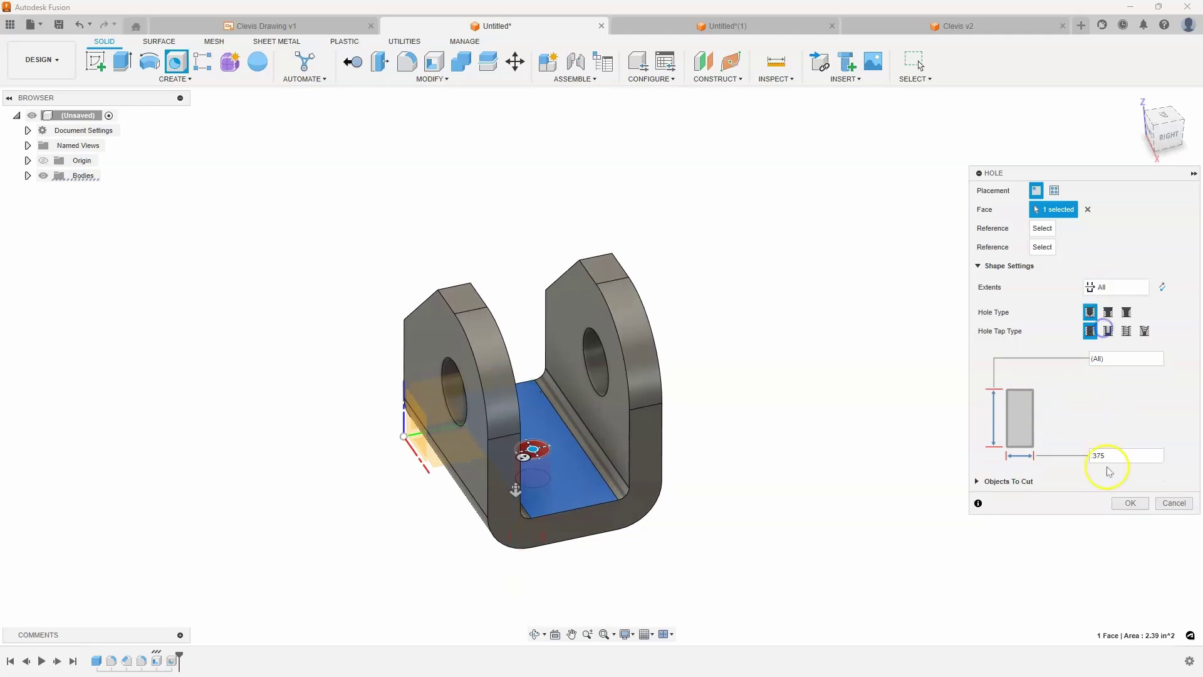
click(1126, 503)
shift+middle_drag(715, 402, 640, 547)
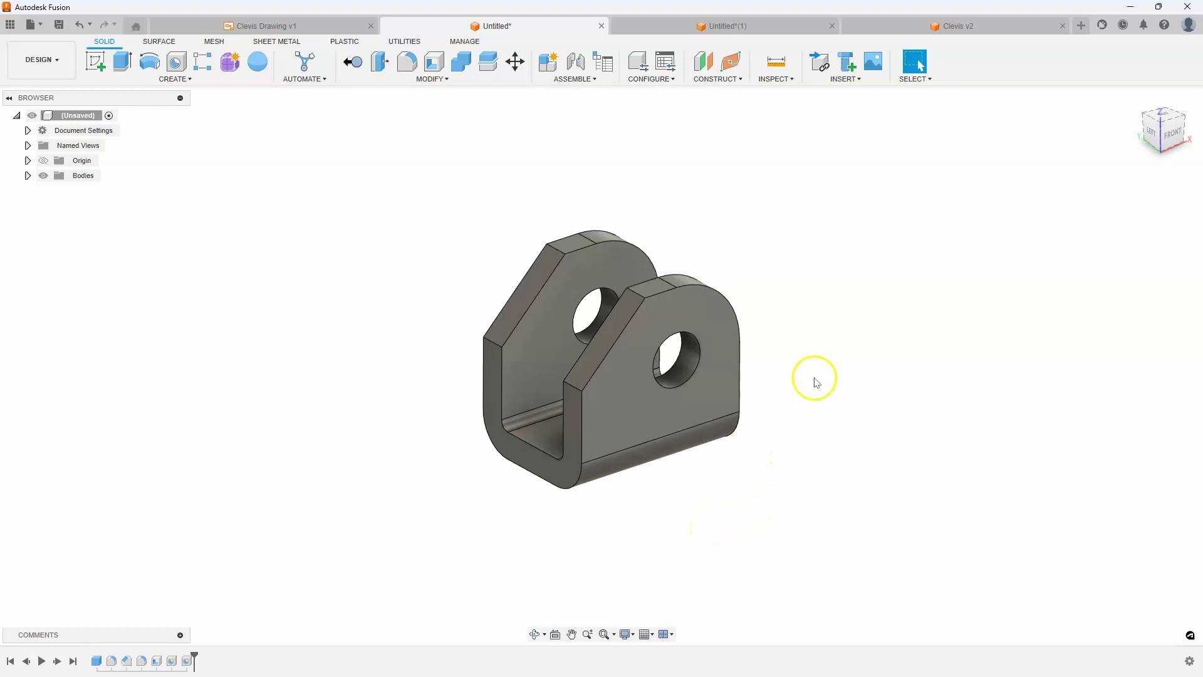
Switch to the Untitled(1) design holding the sliced, grooved shaft.
click(718, 29)
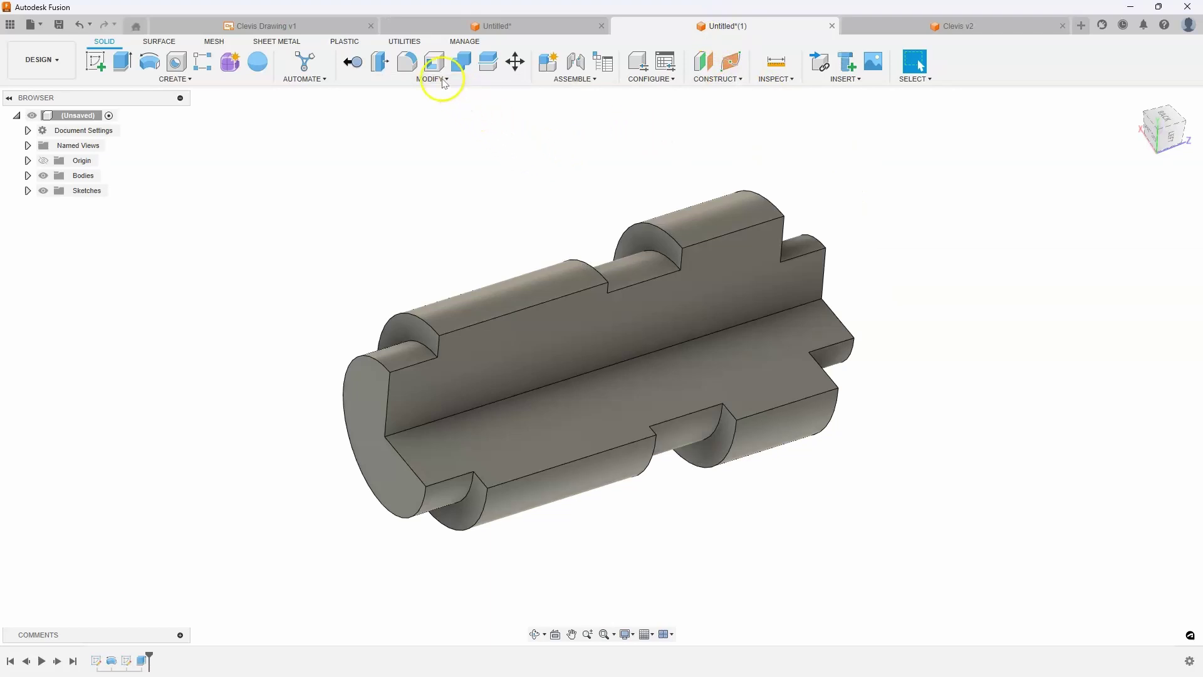
shift+middle_drag(491, 250, 458, 206)
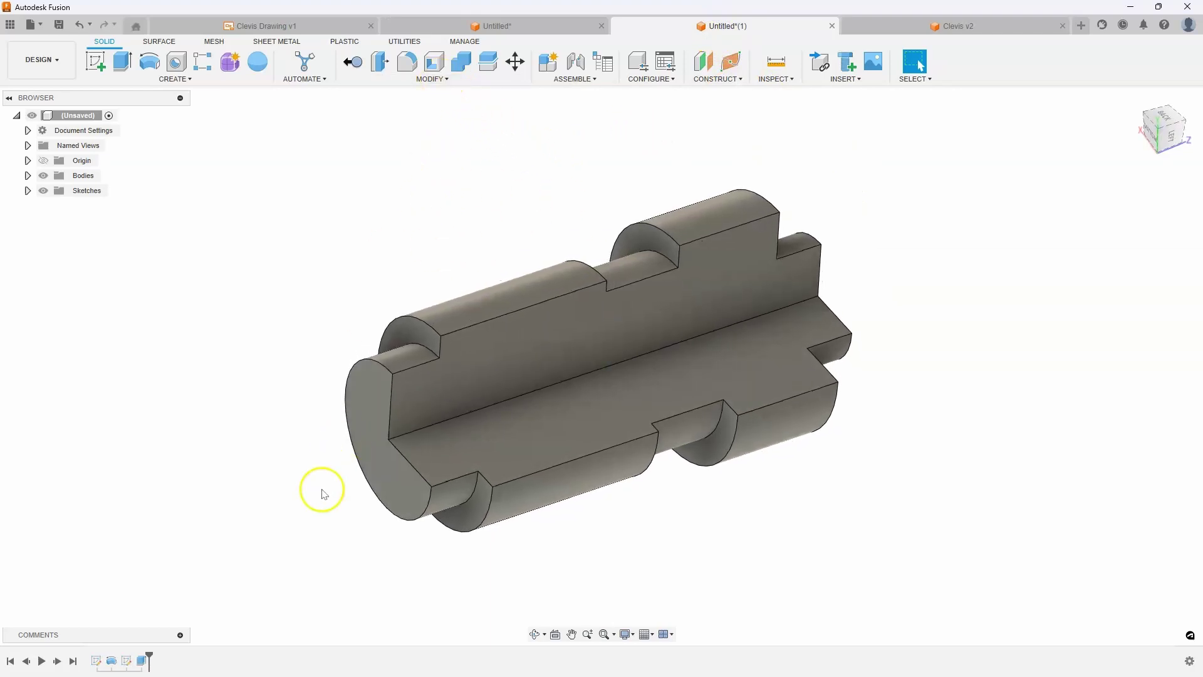
Preview a Rounded-type shell of the shaft with 0.25 in inside thickness, removing both flat slice faces.
click(432, 64)
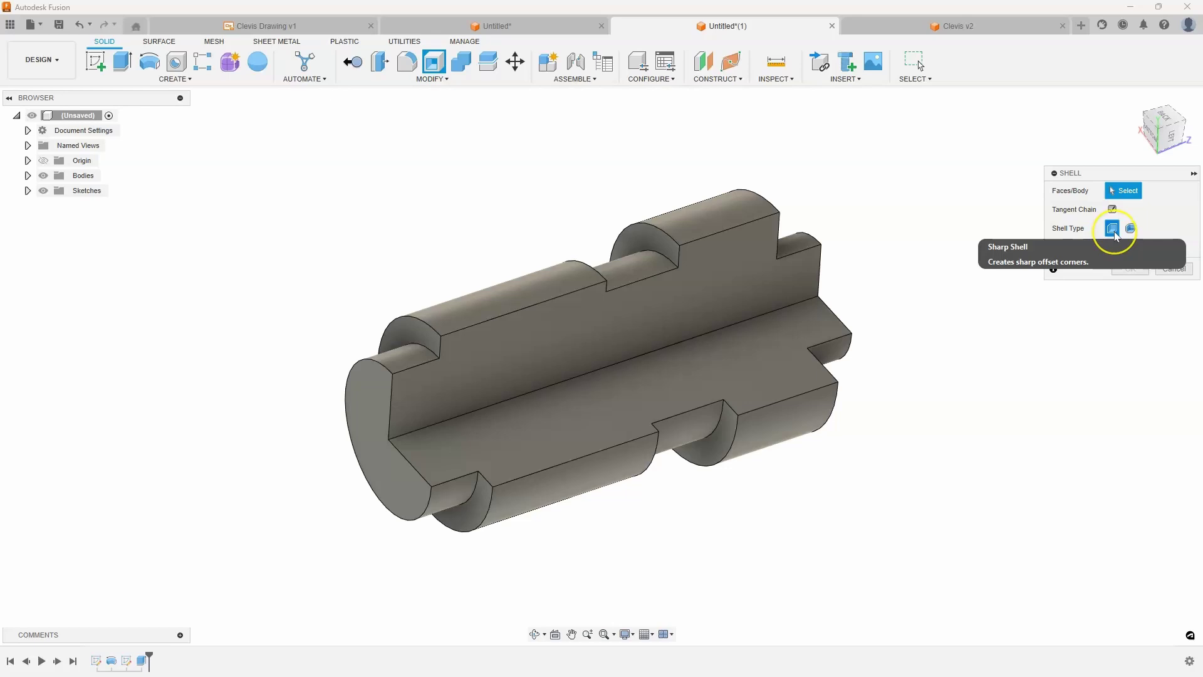
click(1130, 230)
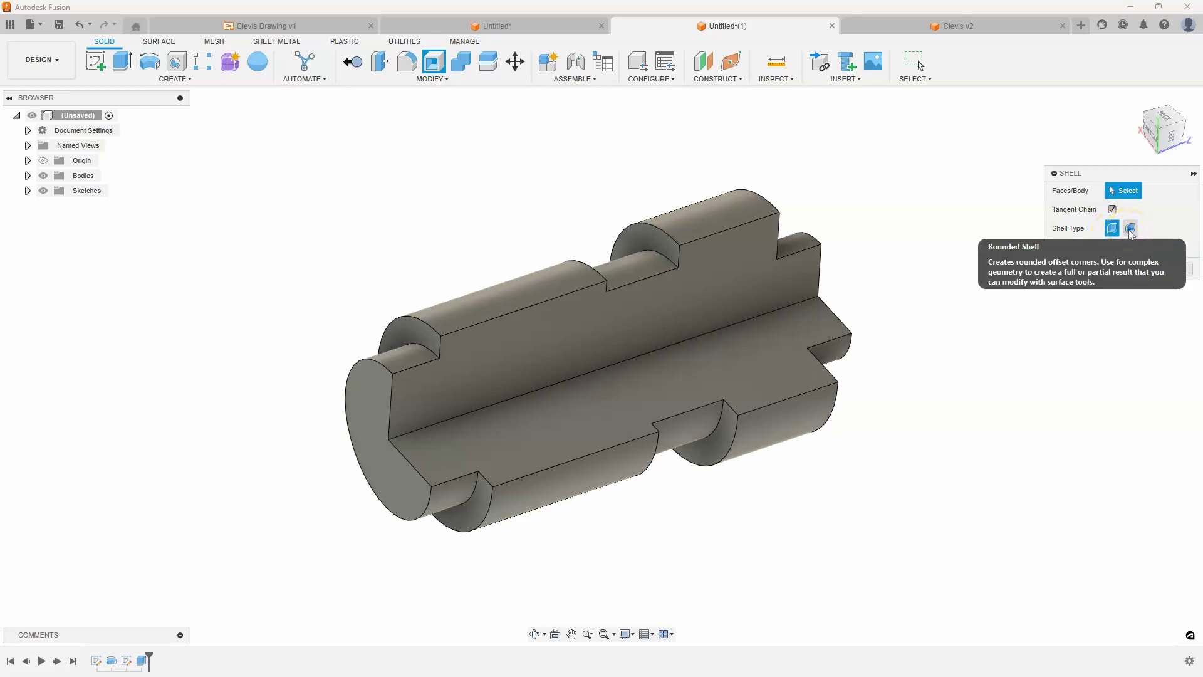
click(728, 290)
click(806, 317)
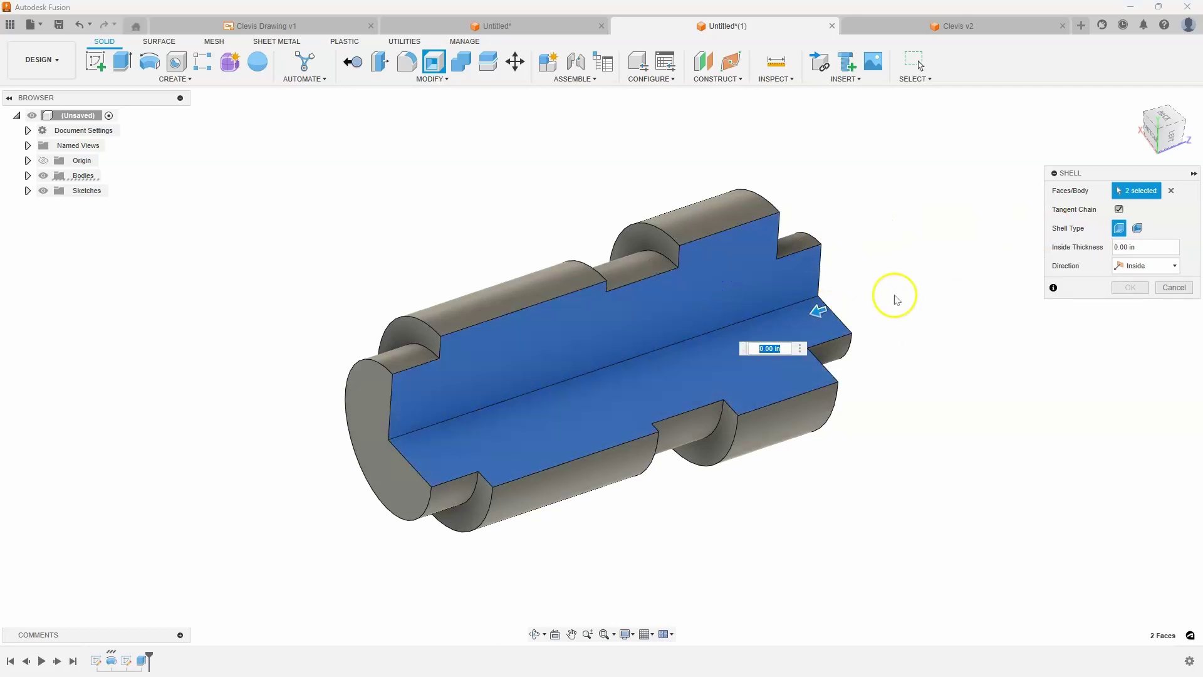
click(1116, 246)
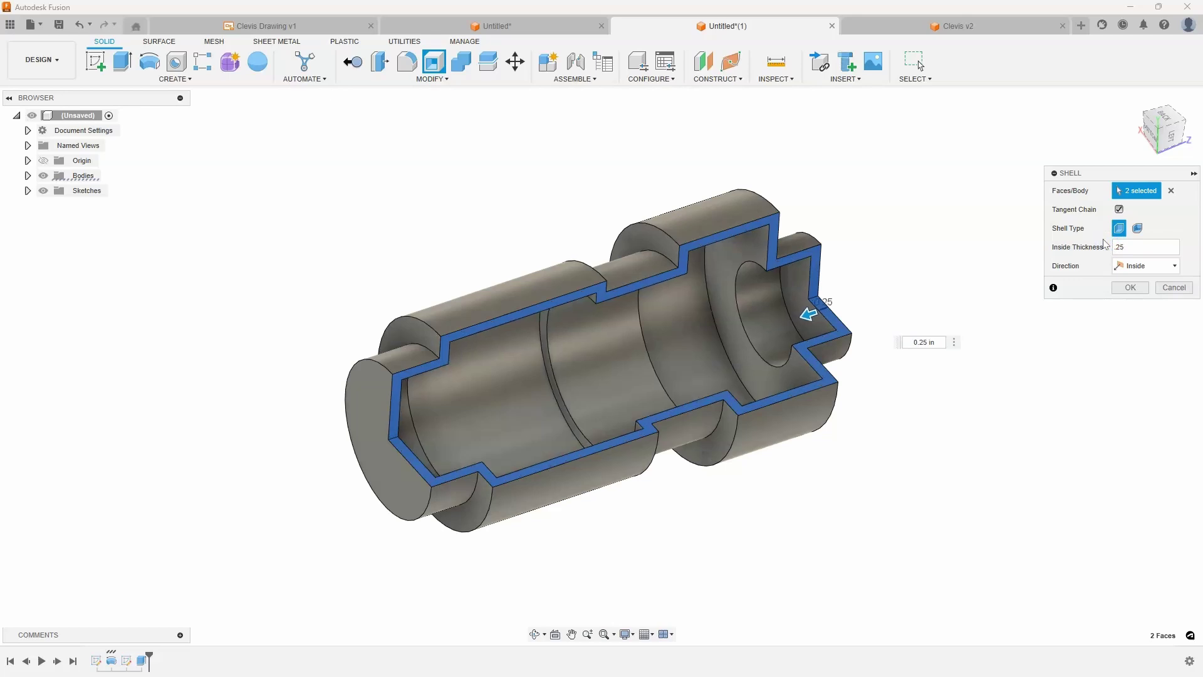
shift+middle_drag(813, 255, 1139, 232)
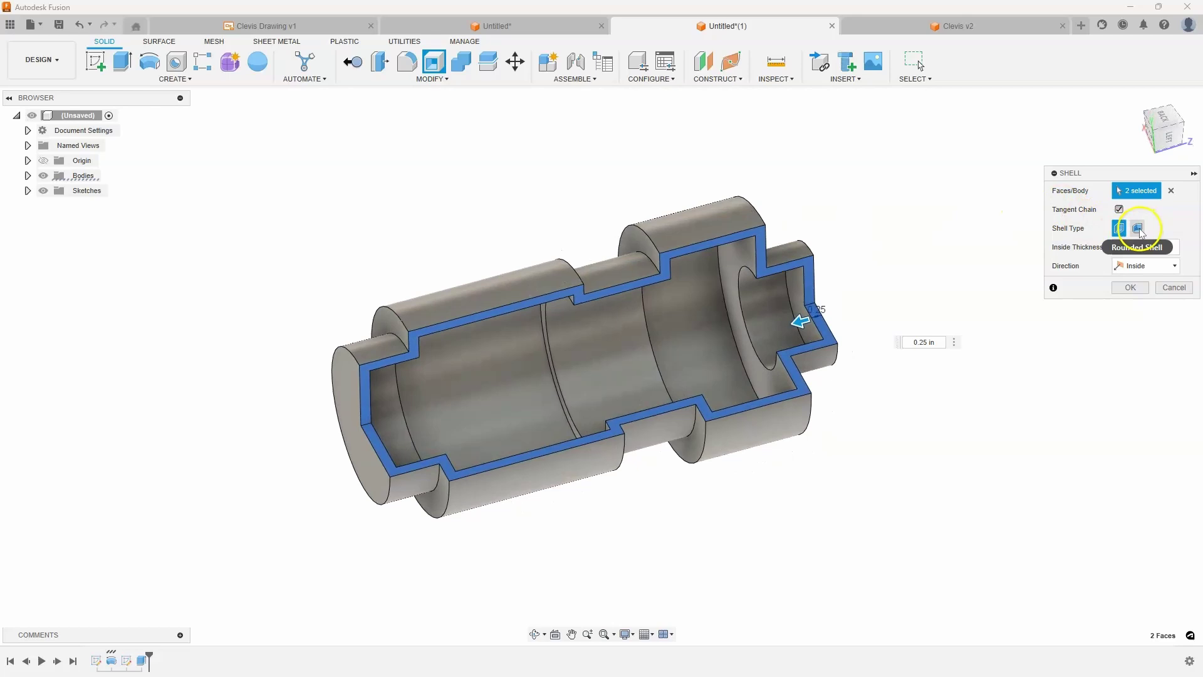
click(1138, 228)
shift+middle_drag(818, 376, 802, 270)
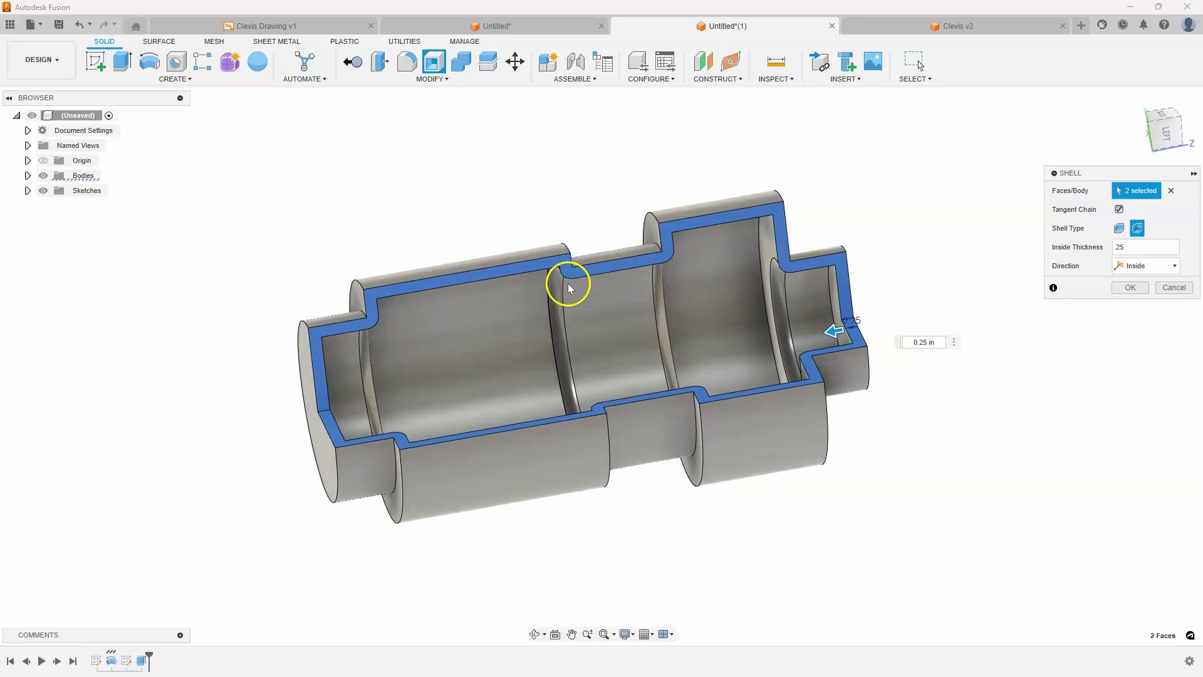
shift+middle_drag(403, 296, 773, 333)
Add both shaft end faces to the shell, compare Sharp with Rounded, and apply it as Rounded.
click(776, 324)
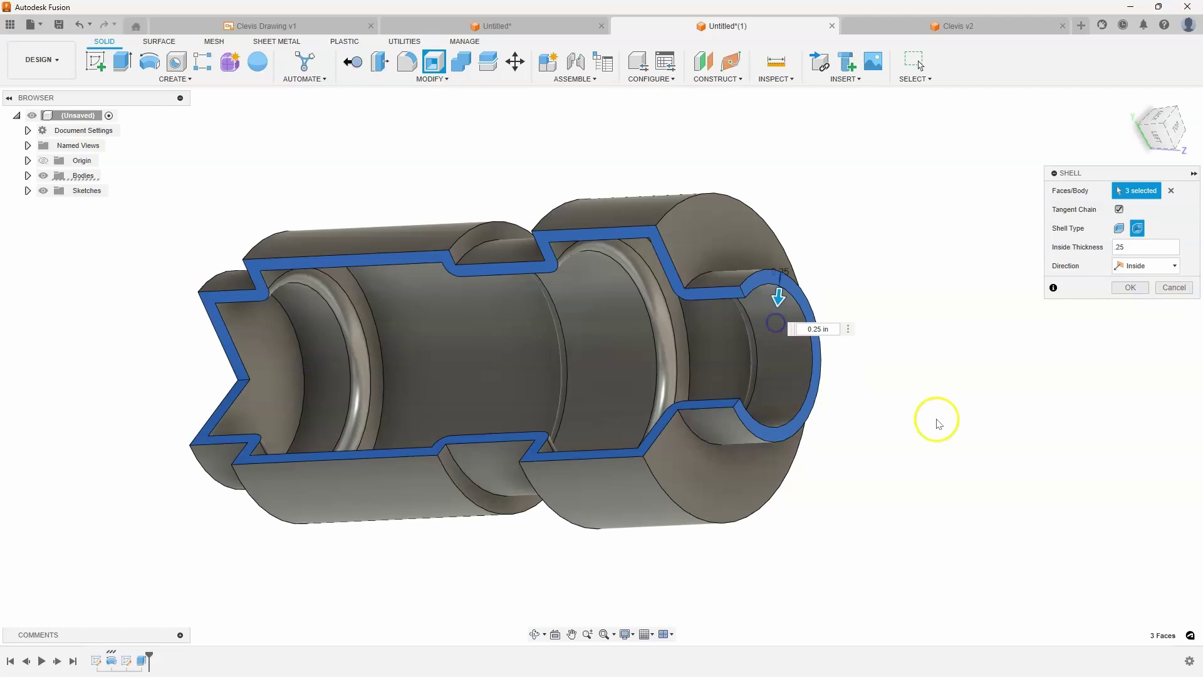
shift+middle_drag(934, 416, 402, 305)
click(403, 305)
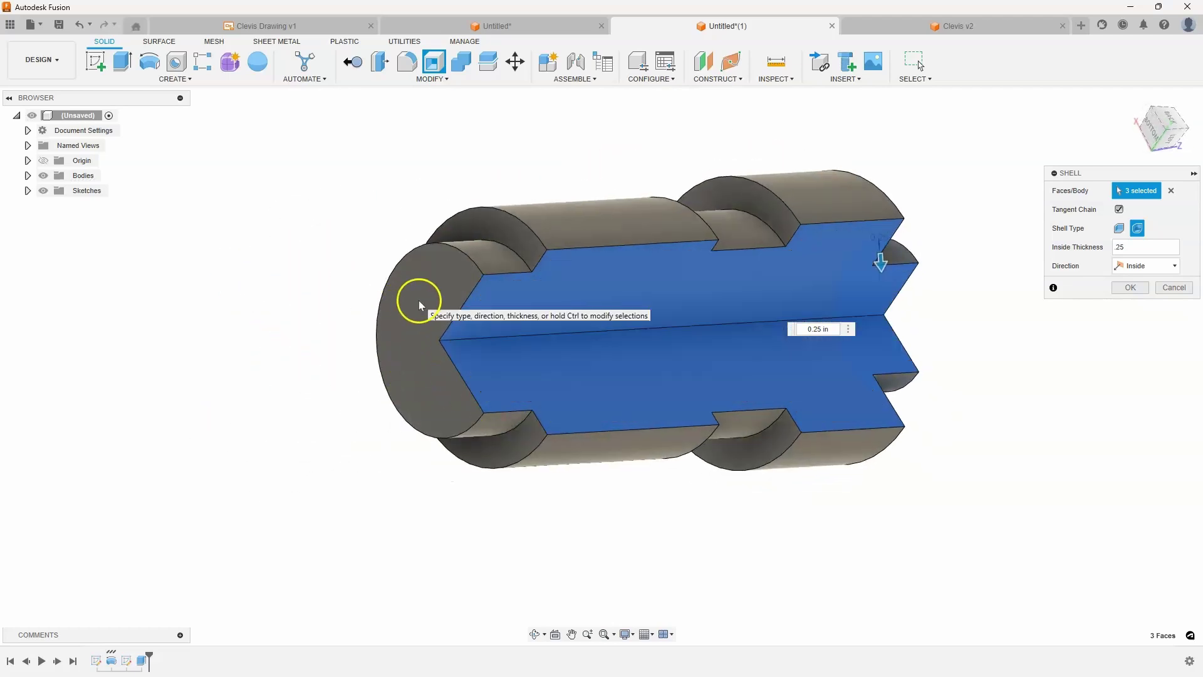
shift+middle_drag(843, 424, 1158, 244)
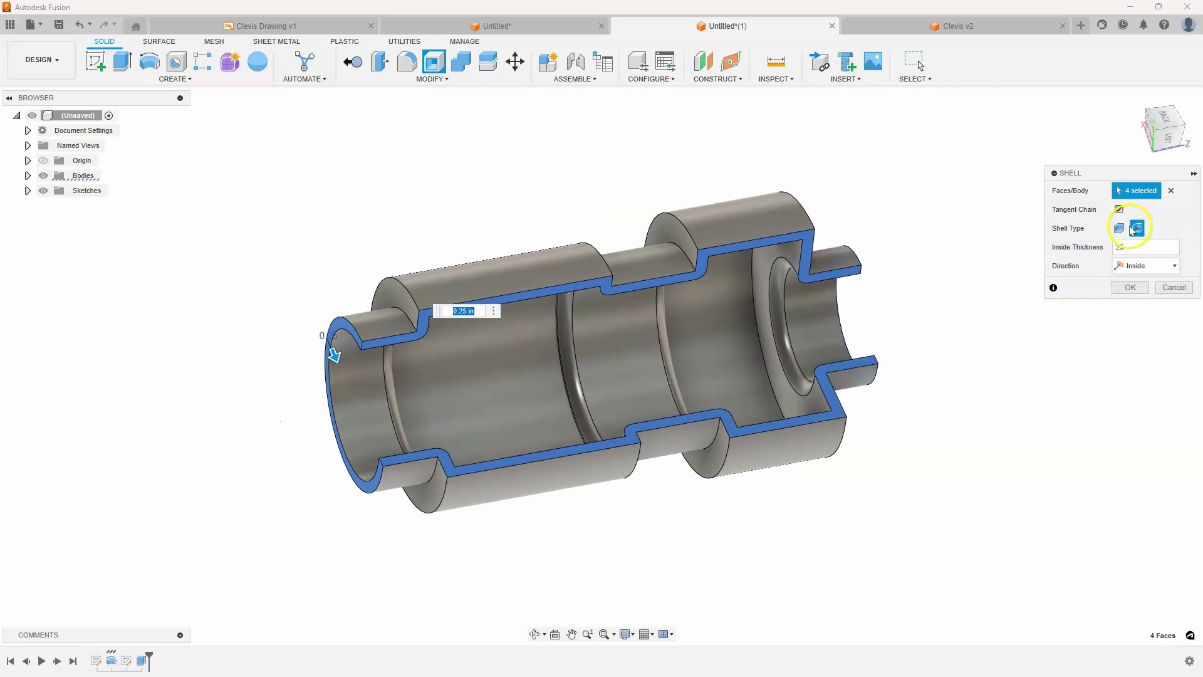
click(1120, 229)
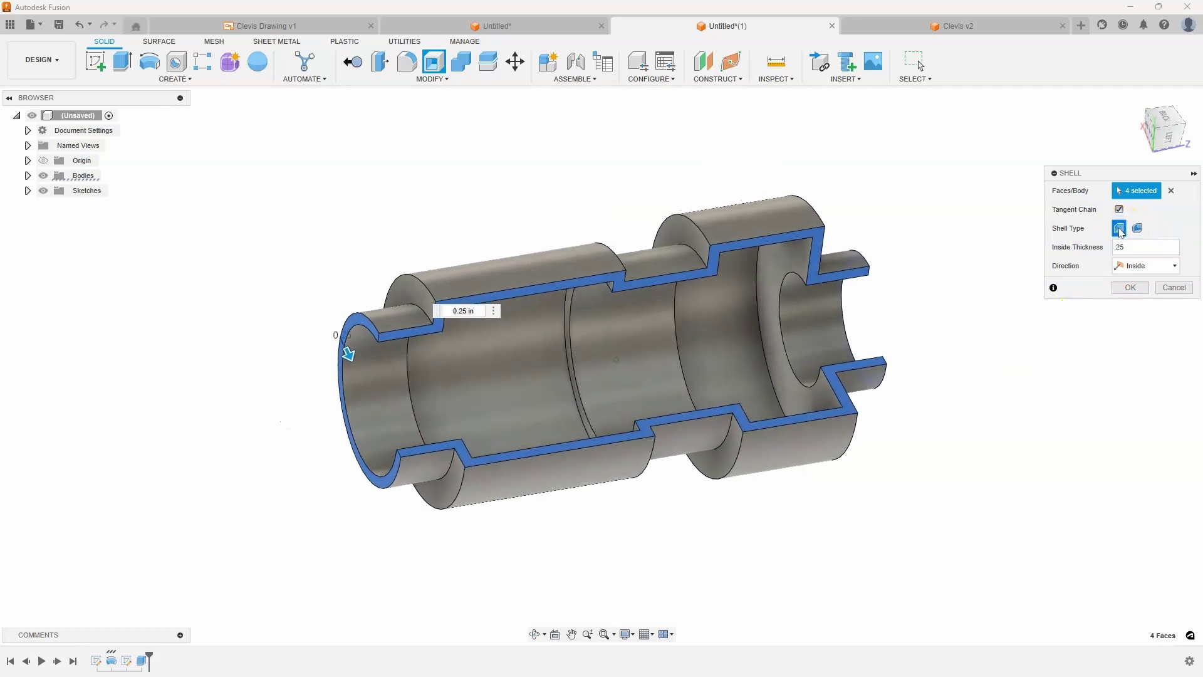
click(1137, 229)
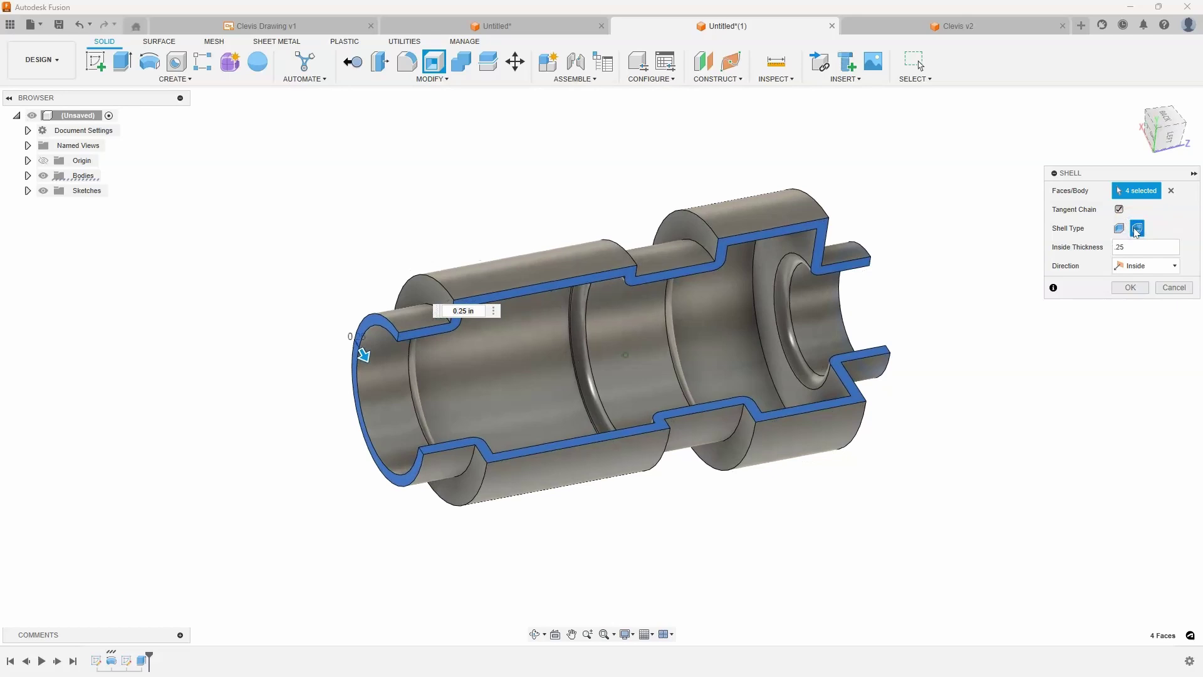
click(1131, 287)
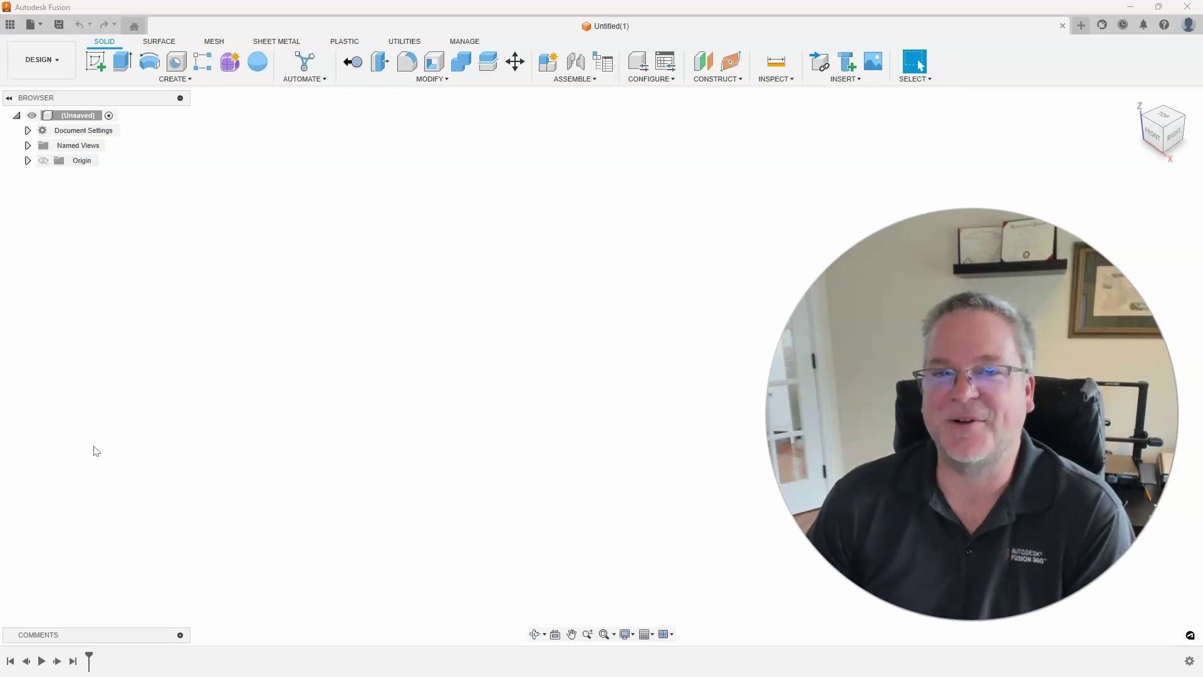
click(67, 426)
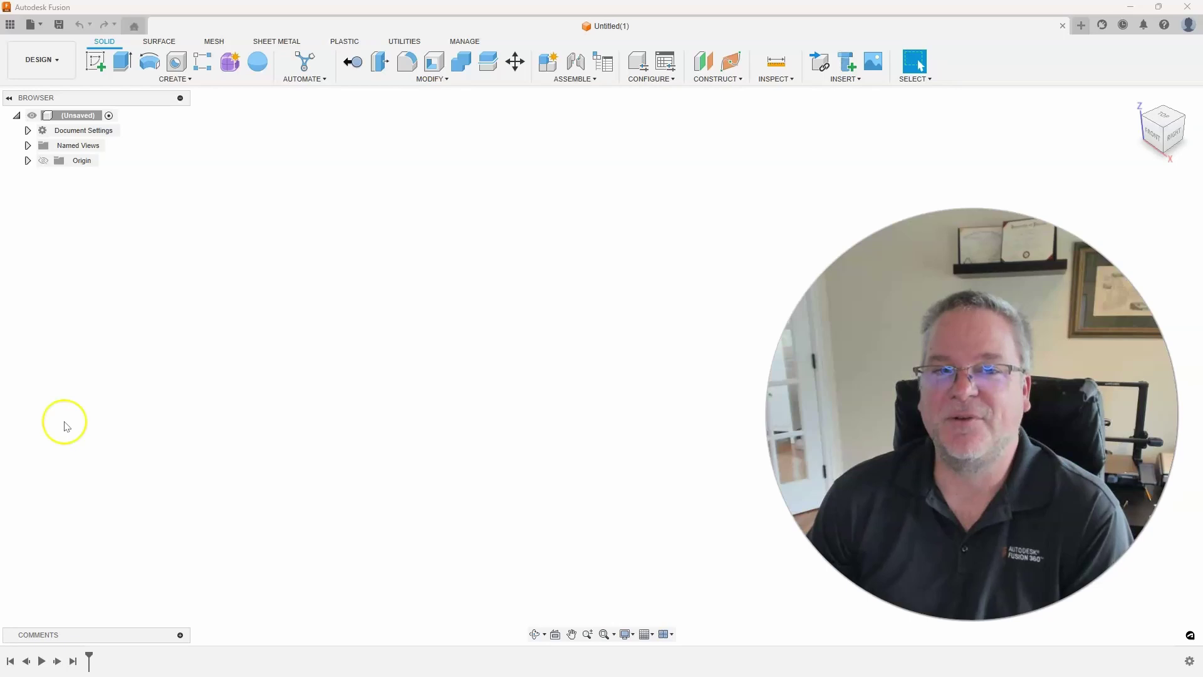